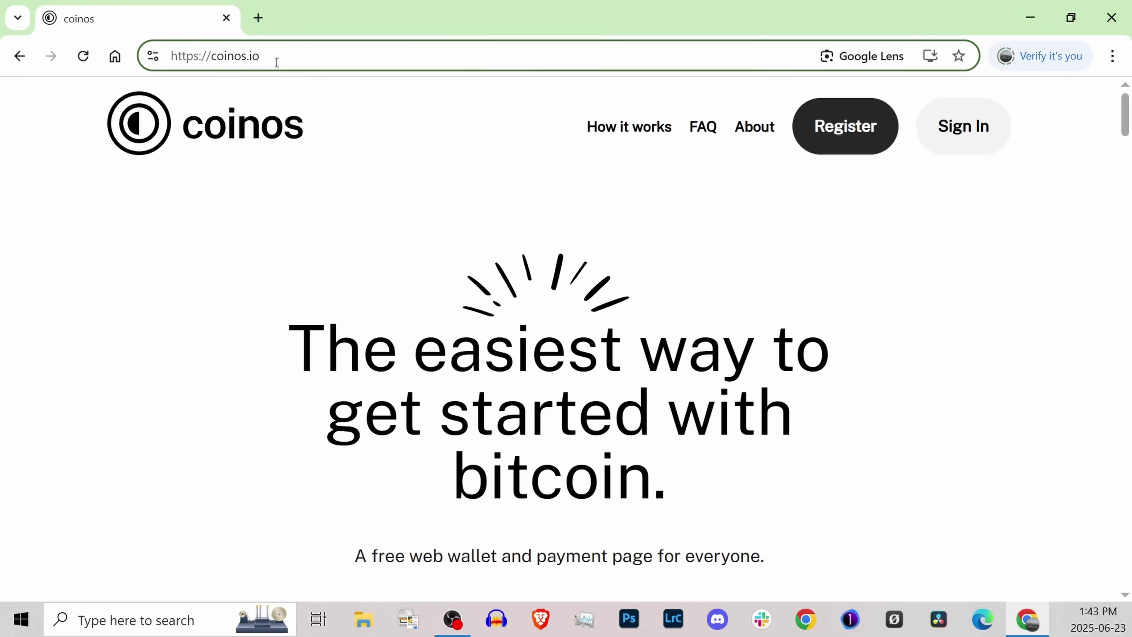
# - Show the coinos.io landing page full-screen and scroll through its wallet and payment page sections
pyautogui.press('F11')
pyautogui.scroll(-4, 1087, 46)
pyautogui.scroll(4, 1086, 34)
pyautogui.scroll(-5, 1092, 64)
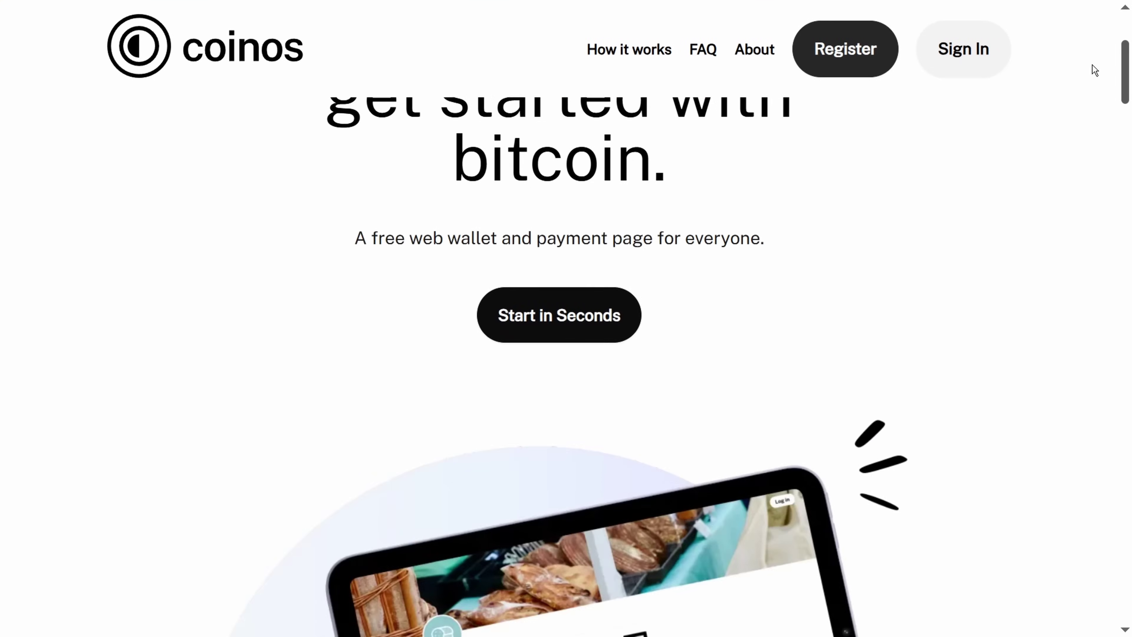
pyautogui.scroll(-15, 1092, 64)
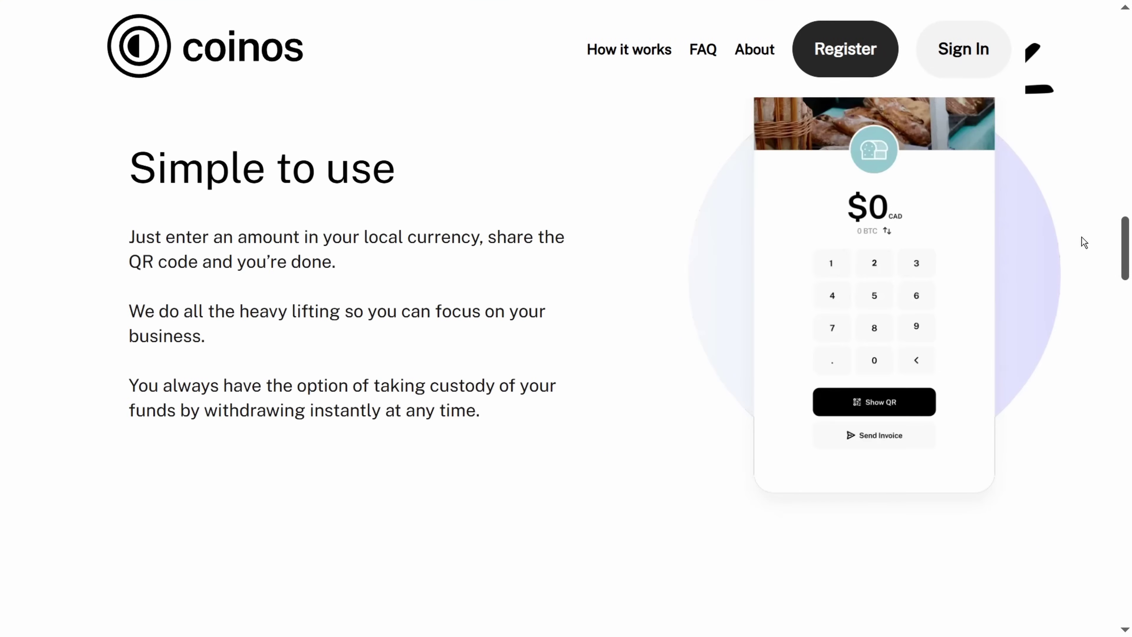
pyautogui.scroll(-1, 1088, 241)
pyautogui.scroll(20, 1069, 89)
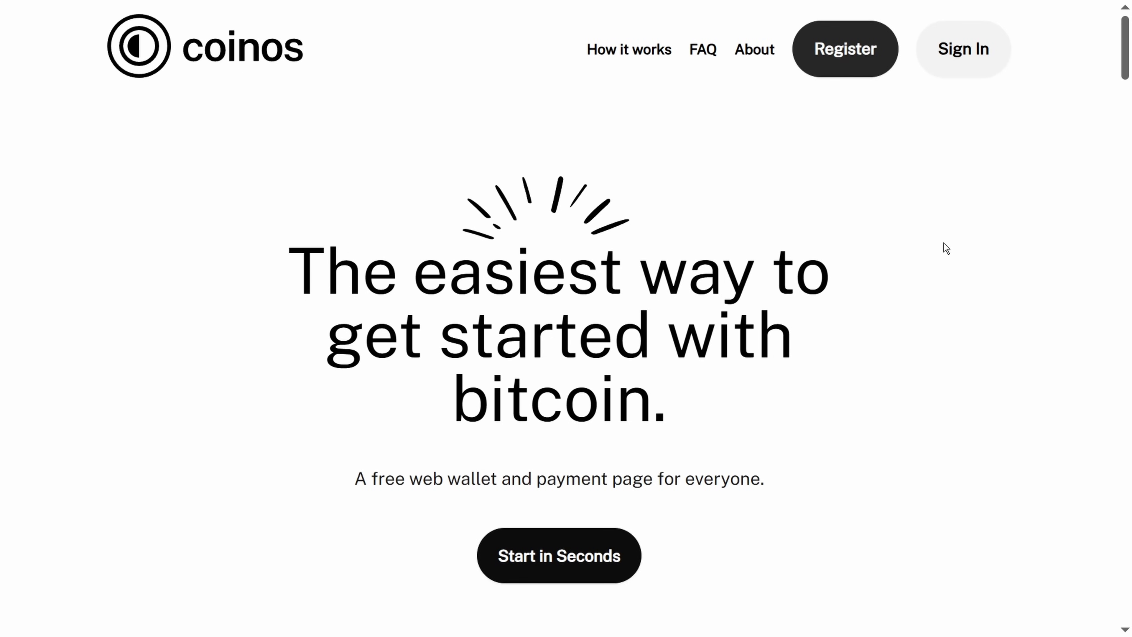
# - Open the registration form and cycle the avatar to a cyberpunk picture
pyautogui.click(846, 53)
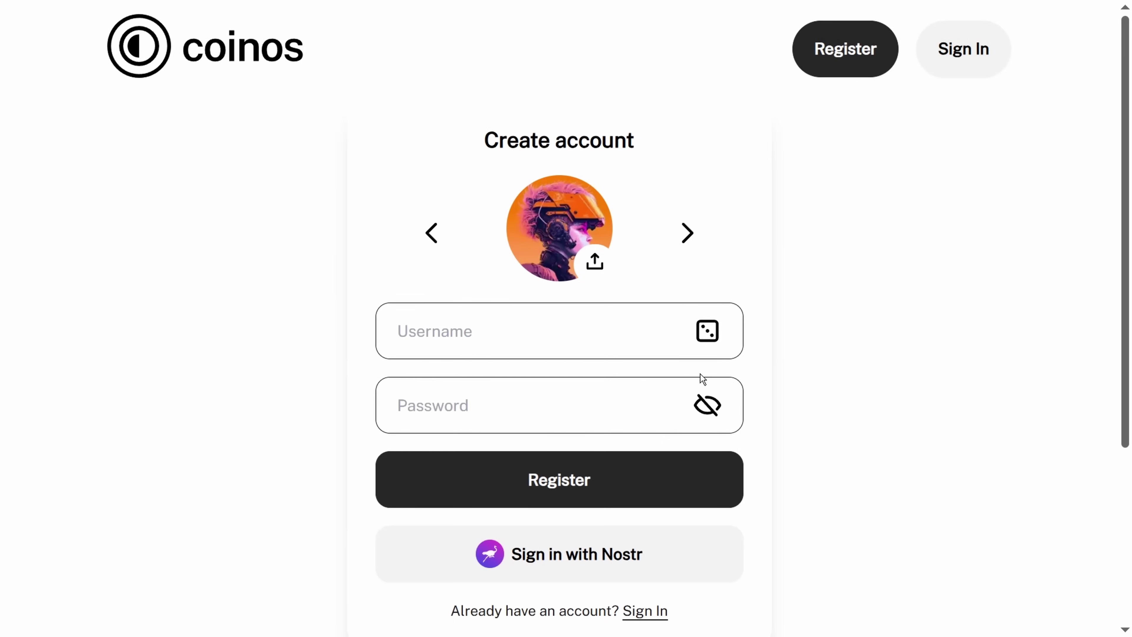
pyautogui.click(685, 238)
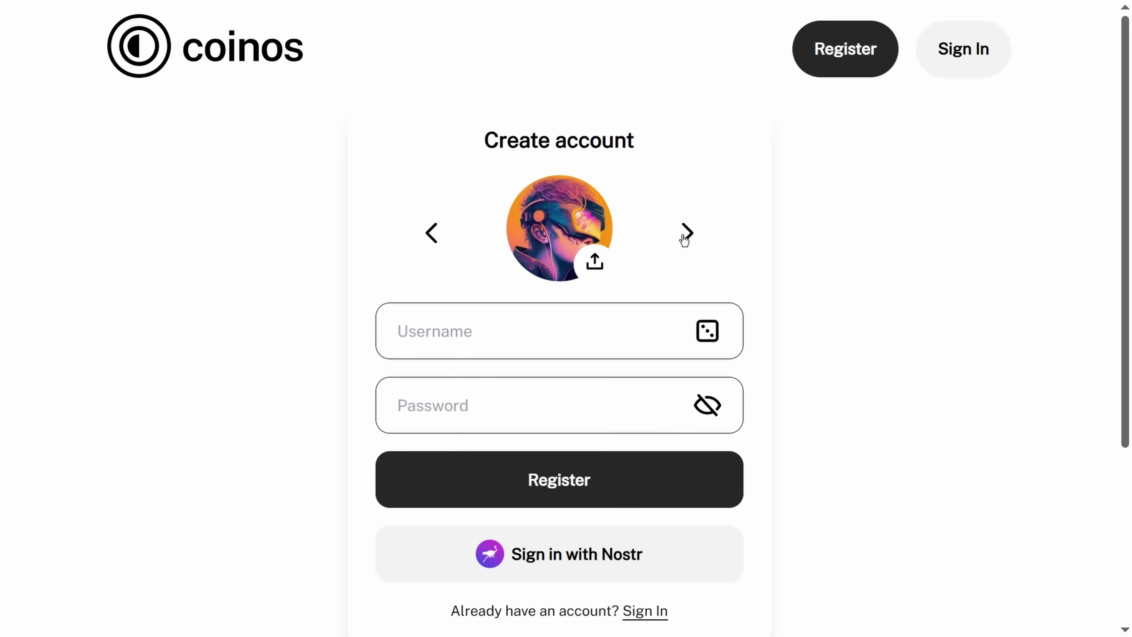
pyautogui.click(685, 239)
pyautogui.click(684, 239)
# - Enter the username bakeshop and an account password, then submit the registration
pyautogui.click(479, 340)
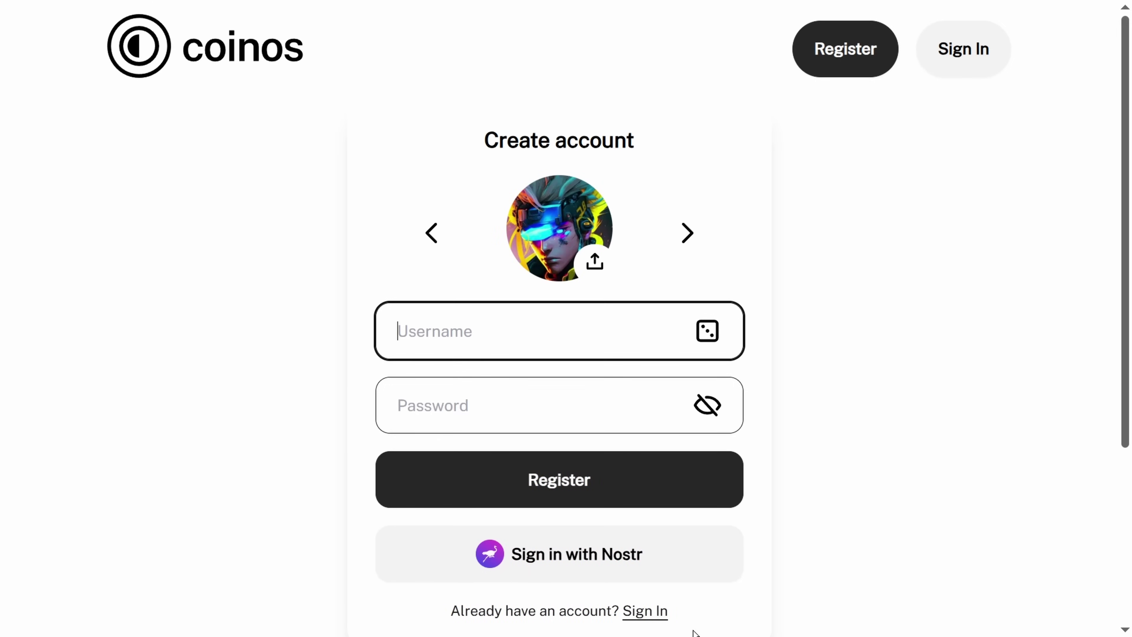
pyautogui.press('Tab')
pyautogui.click(586, 337)
pyautogui.write('bas')
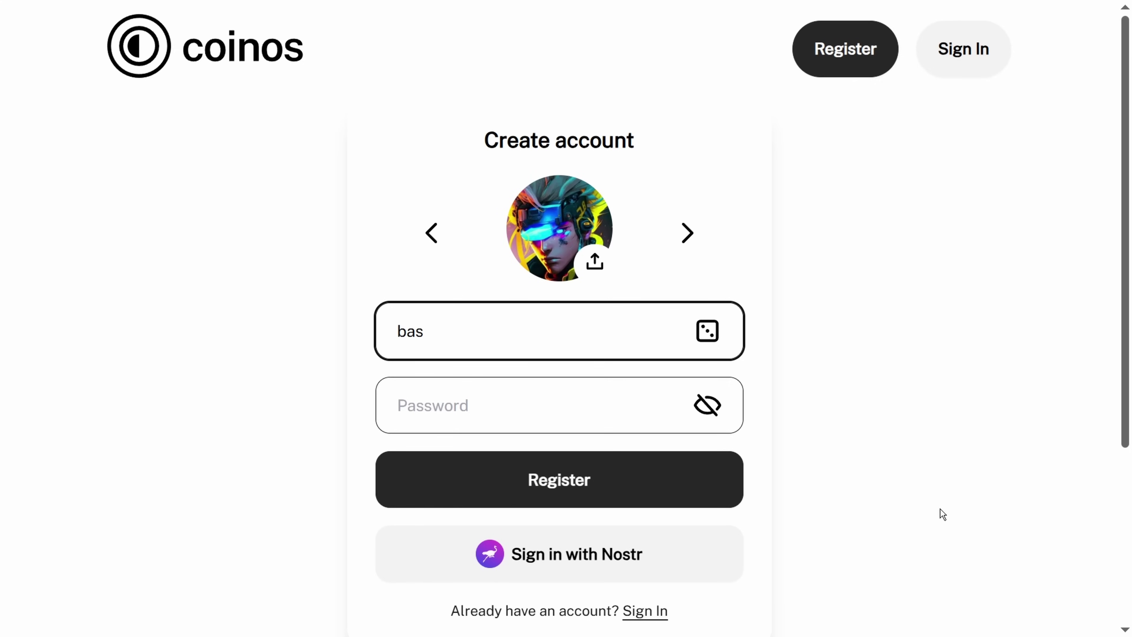
pyautogui.write('keshop')
pyautogui.click(504, 405)
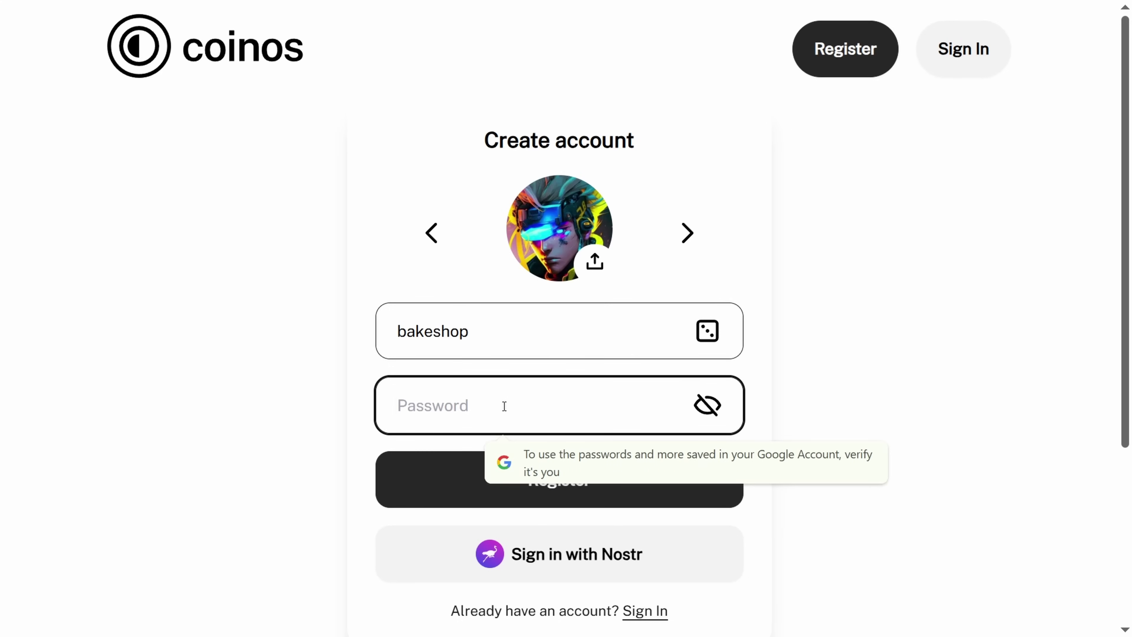
pyautogui.write('•••••')
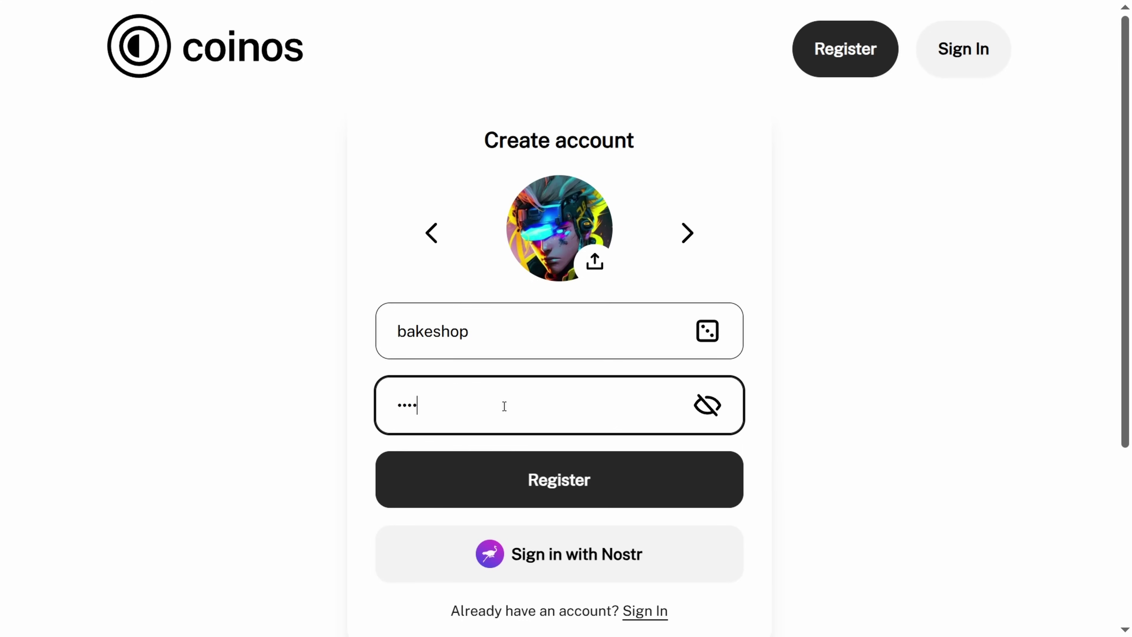
pyautogui.write('••••')
pyautogui.click(608, 494)
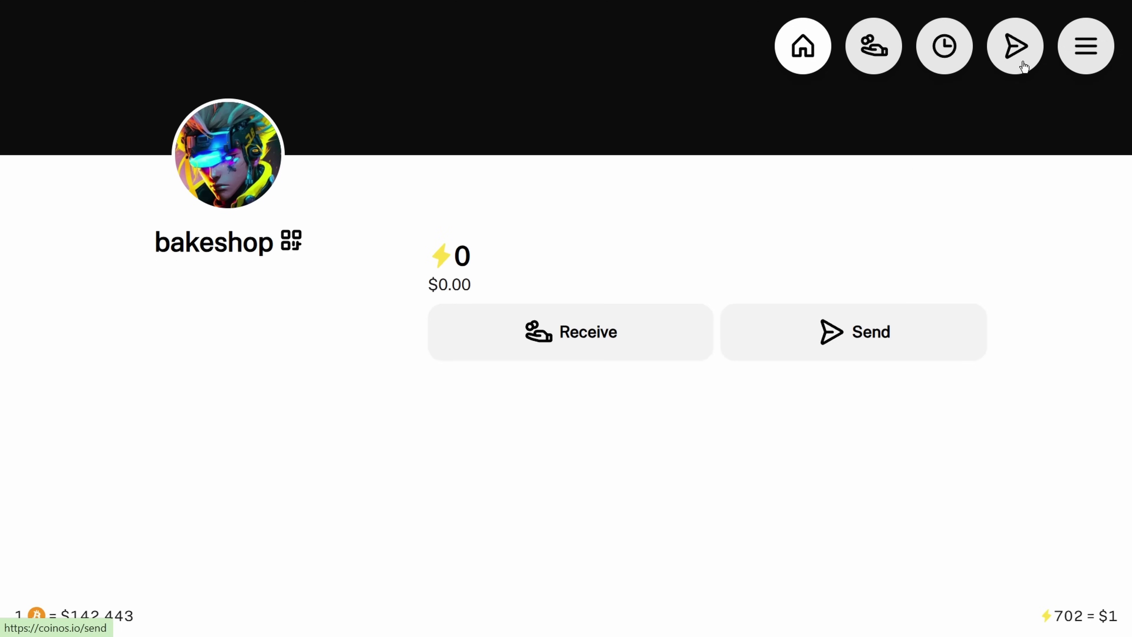
pyautogui.click(1103, 45)
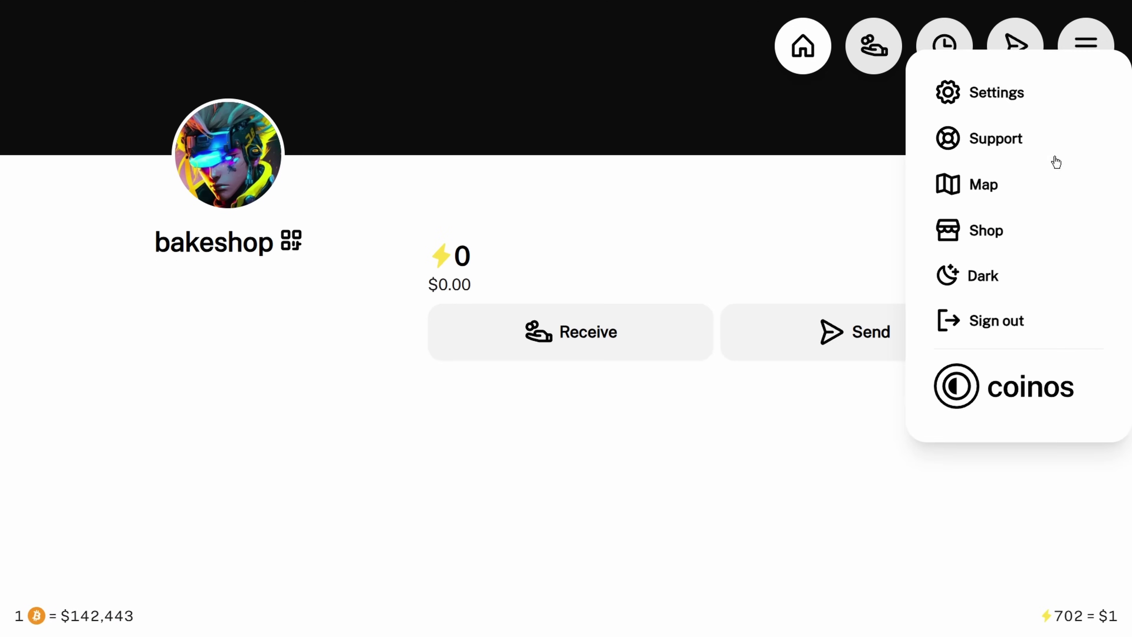
pyautogui.click(749, 538)
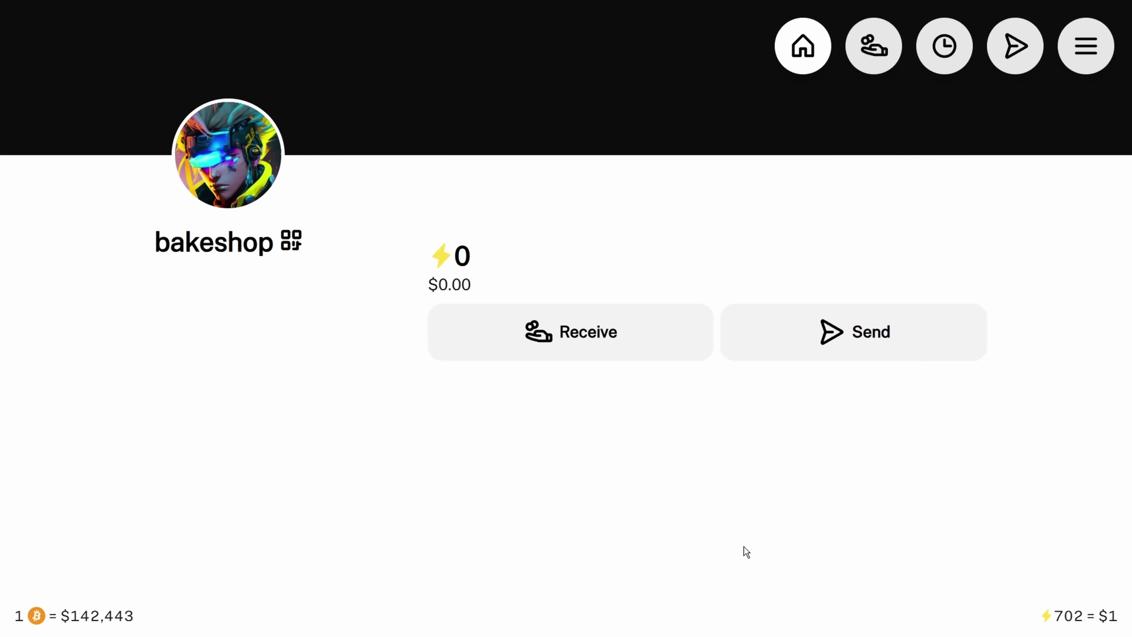
pyautogui.click(556, 344)
# - View the Lightning address QR, check the on-chain Bitcoin address, then return to Lightning
pyautogui.scroll(-2, 942, 177)
pyautogui.moveTo(462, 494); pyautogui.dragTo(623, 498)
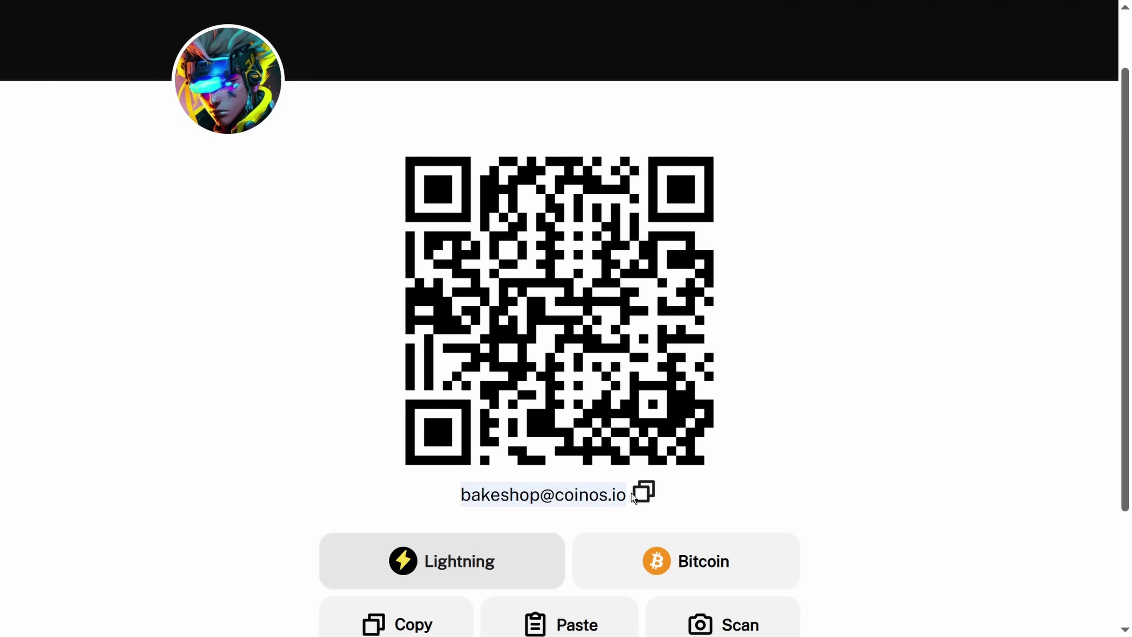
pyautogui.click(868, 480)
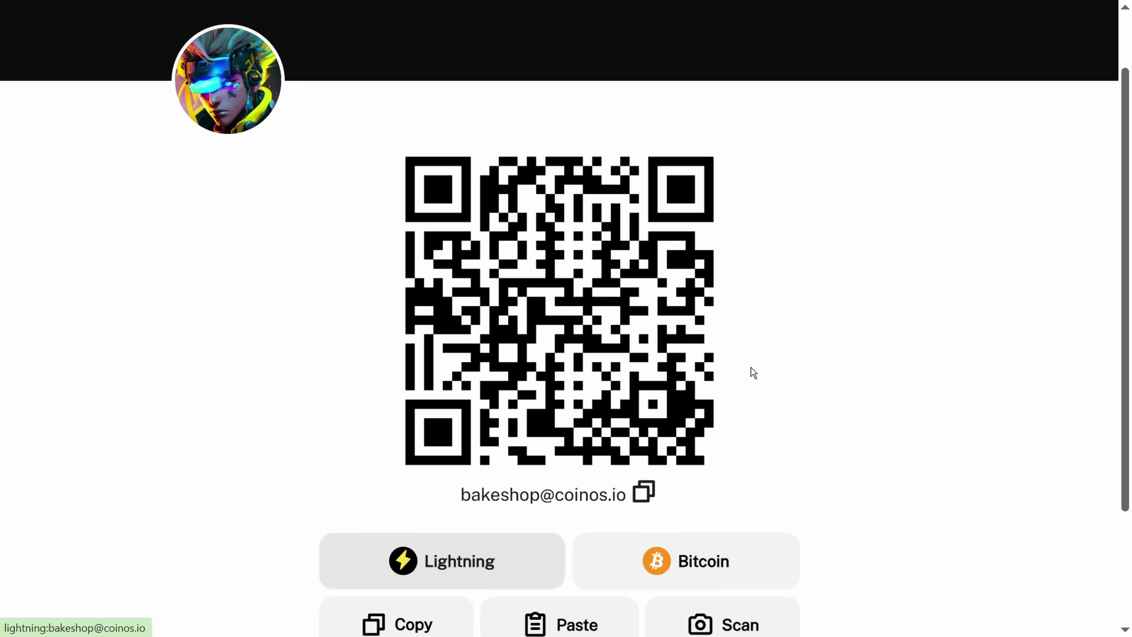
pyautogui.scroll(-2, 758, 369)
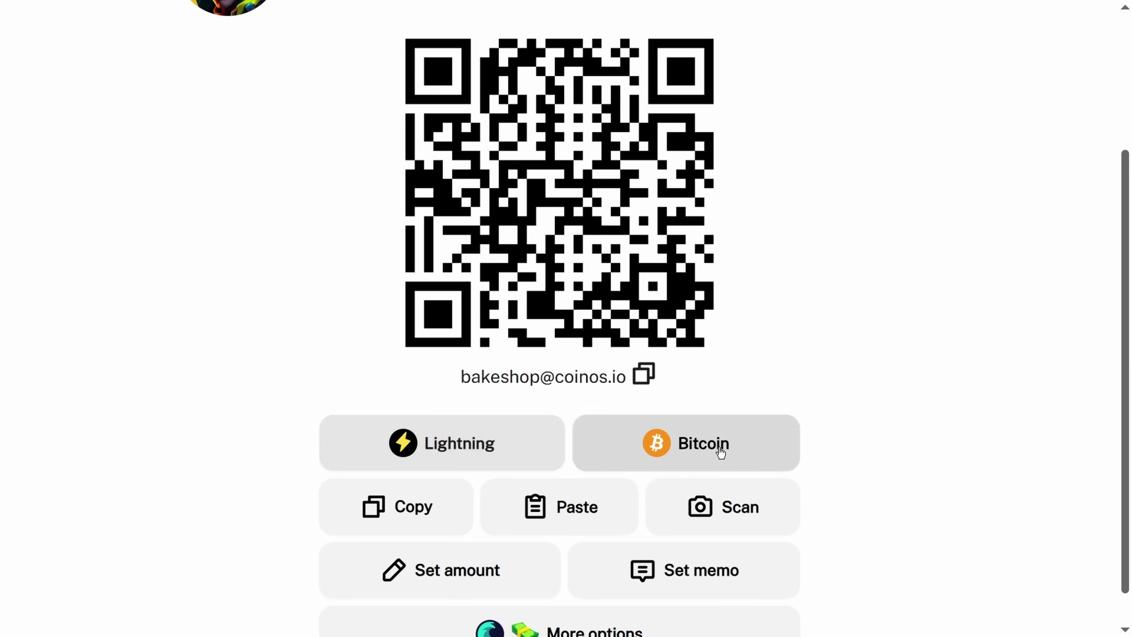
pyautogui.click(642, 451)
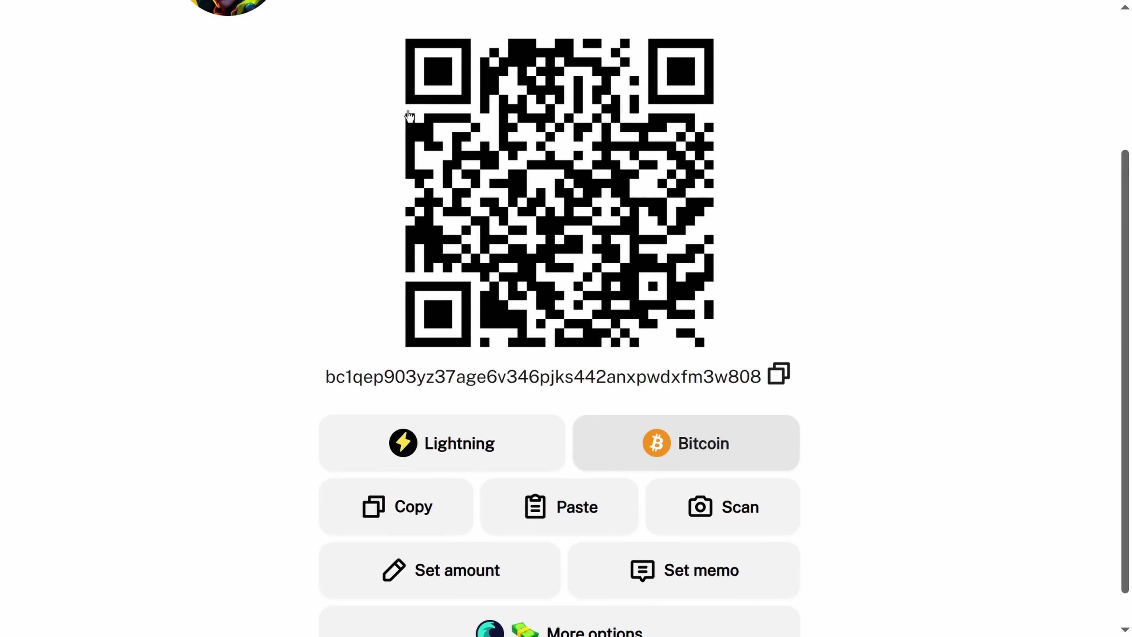
pyautogui.click(488, 461)
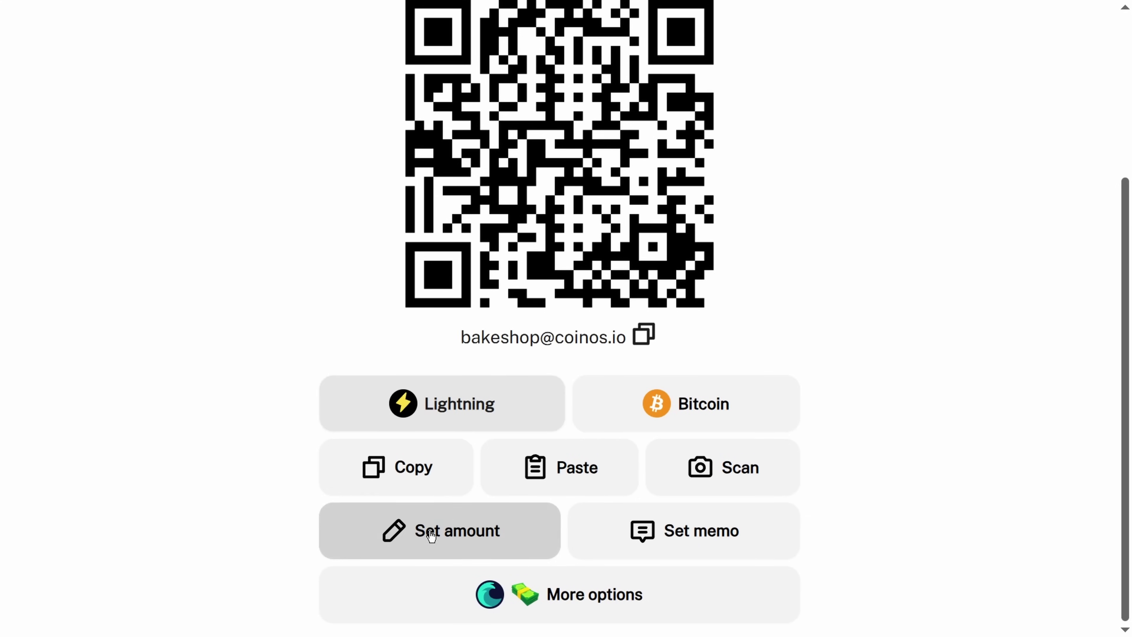
pyautogui.click(433, 535)
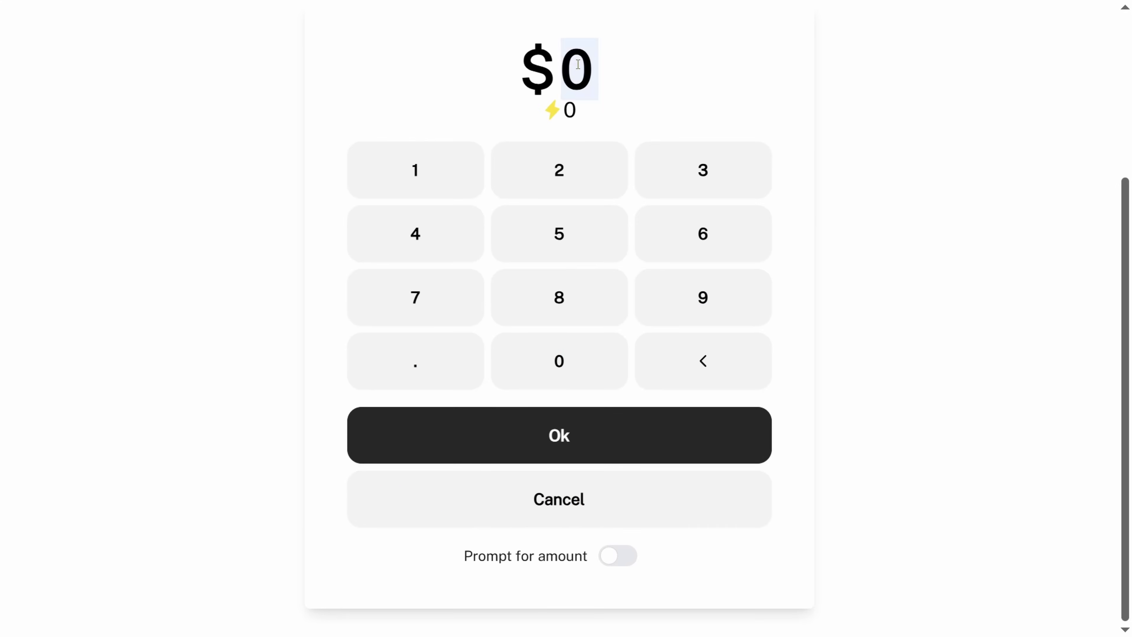
# - Enter $10 on the keypad and confirm to generate a 7,013-sat Lightning invoice
pyautogui.click(572, 115)
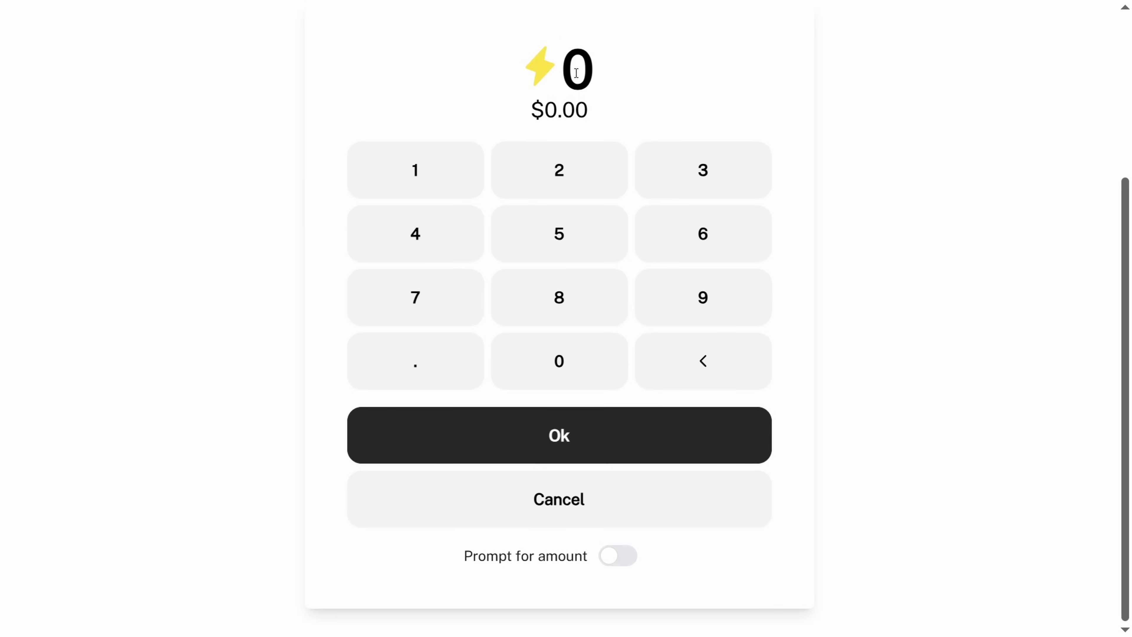
pyautogui.click(562, 114)
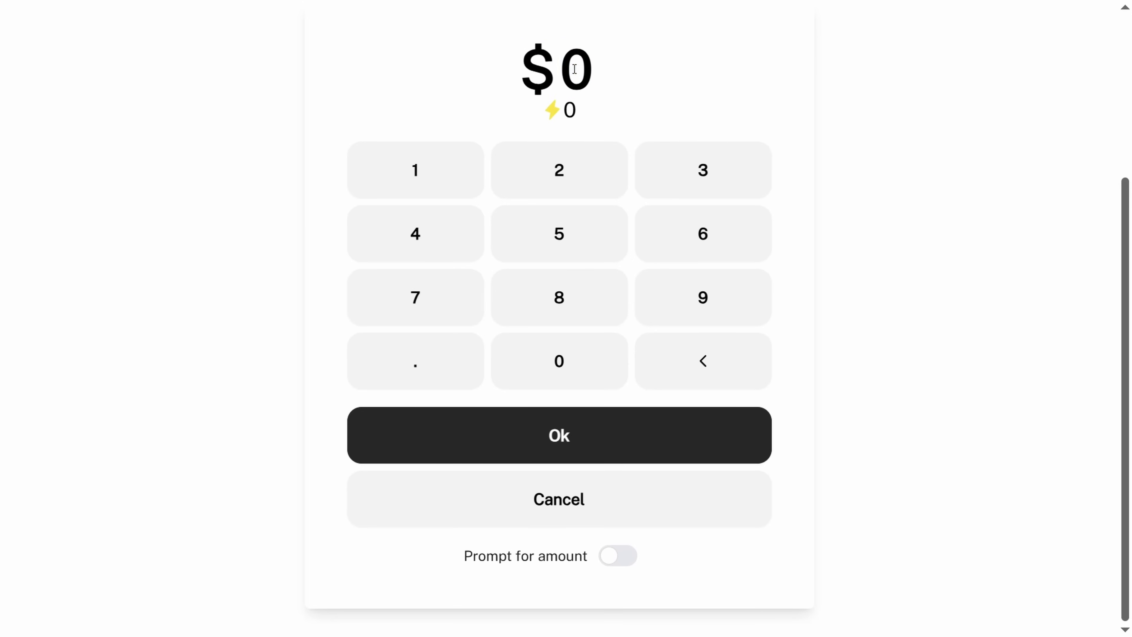
pyautogui.click(432, 170)
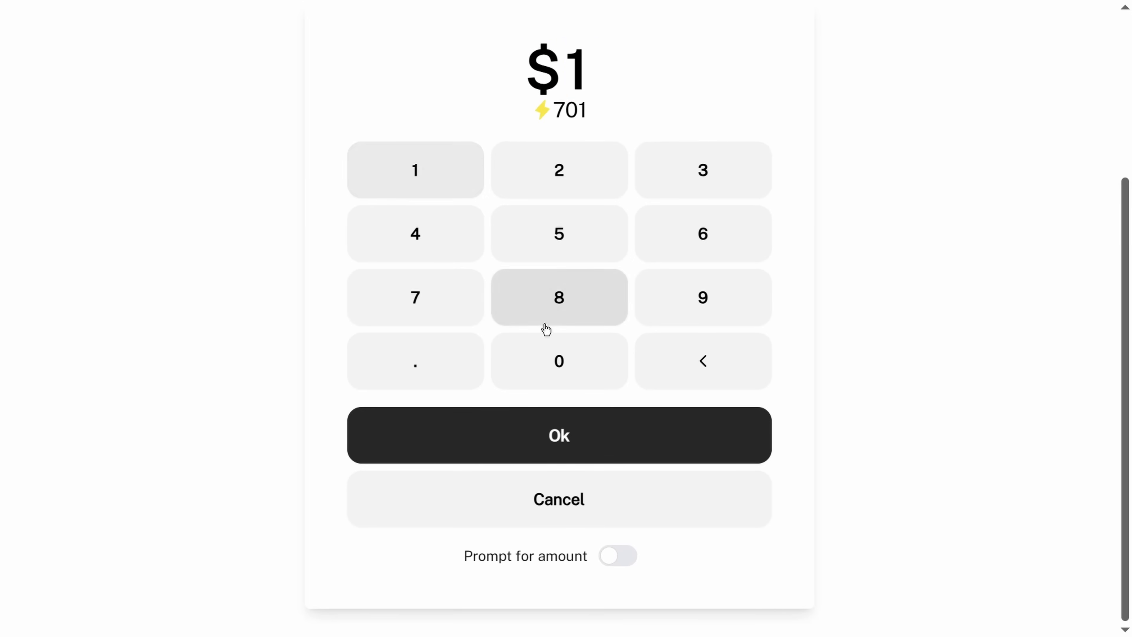
pyautogui.click(551, 359)
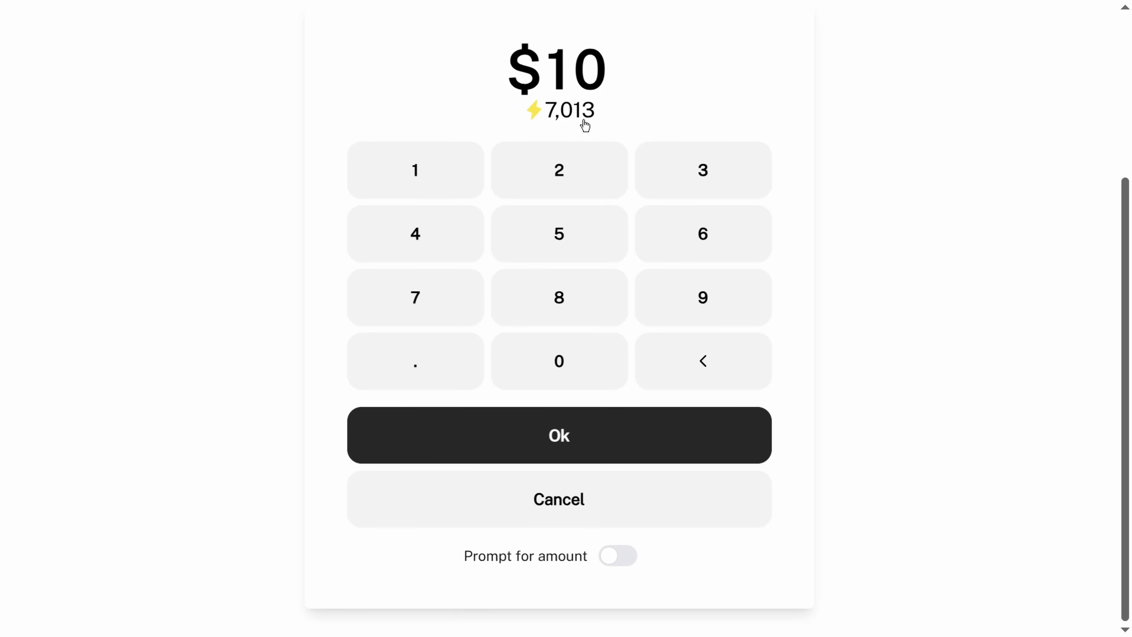
pyautogui.doubleClick(559, 70)
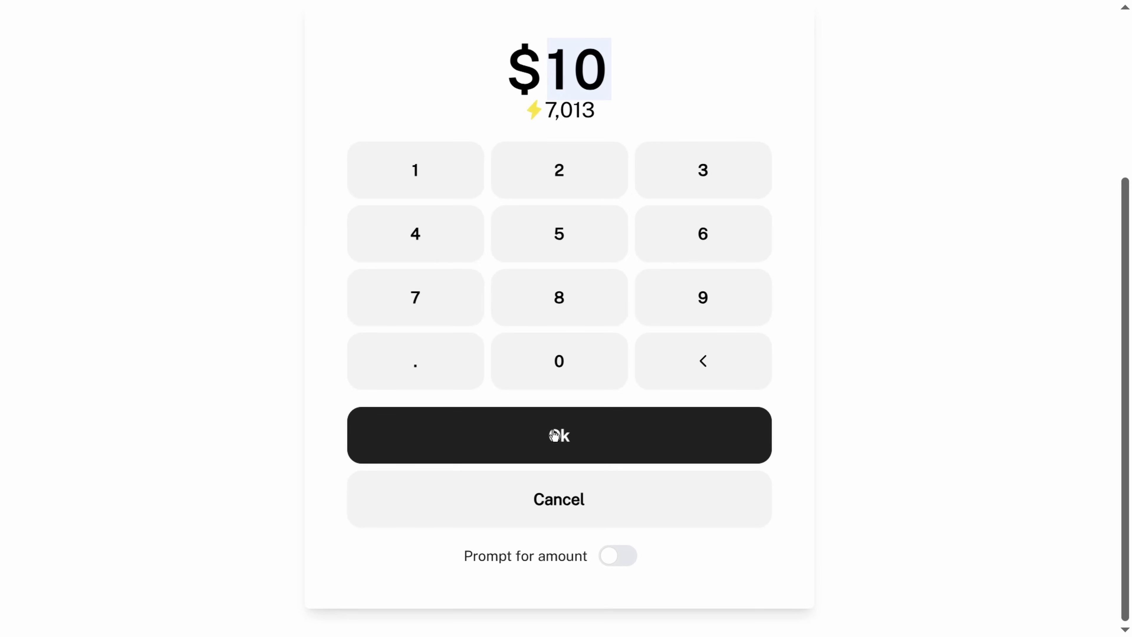
pyautogui.click(527, 439)
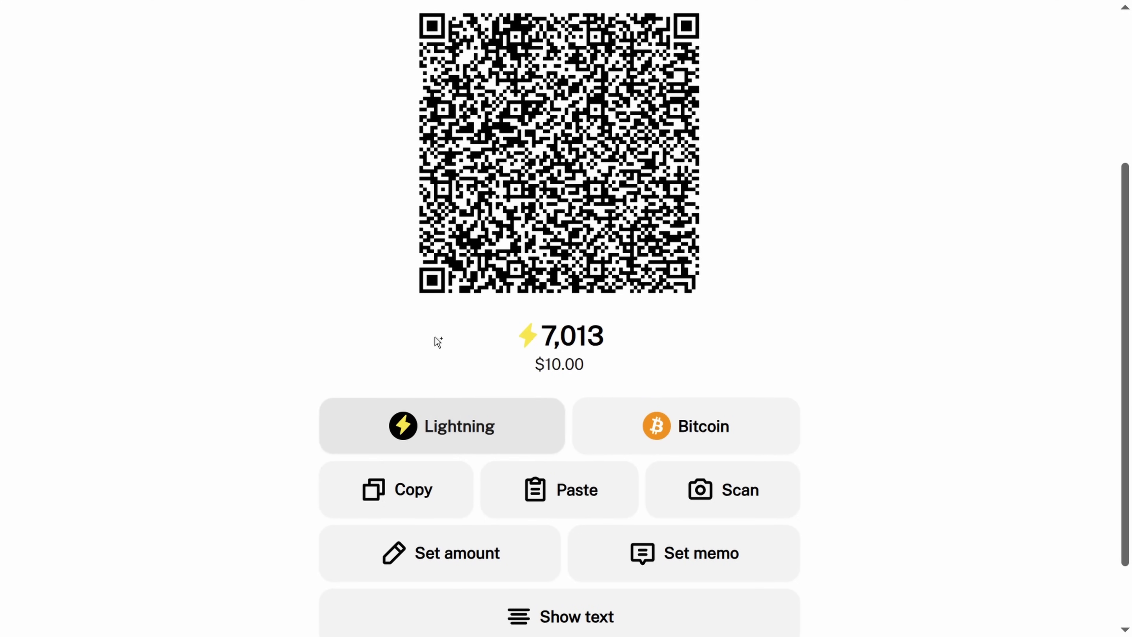
# - Pay the $10 invoice from the Wallet of Satoshi phone wallet, receiving 7,013 sats
pyautogui.scroll(3, 530, 248)
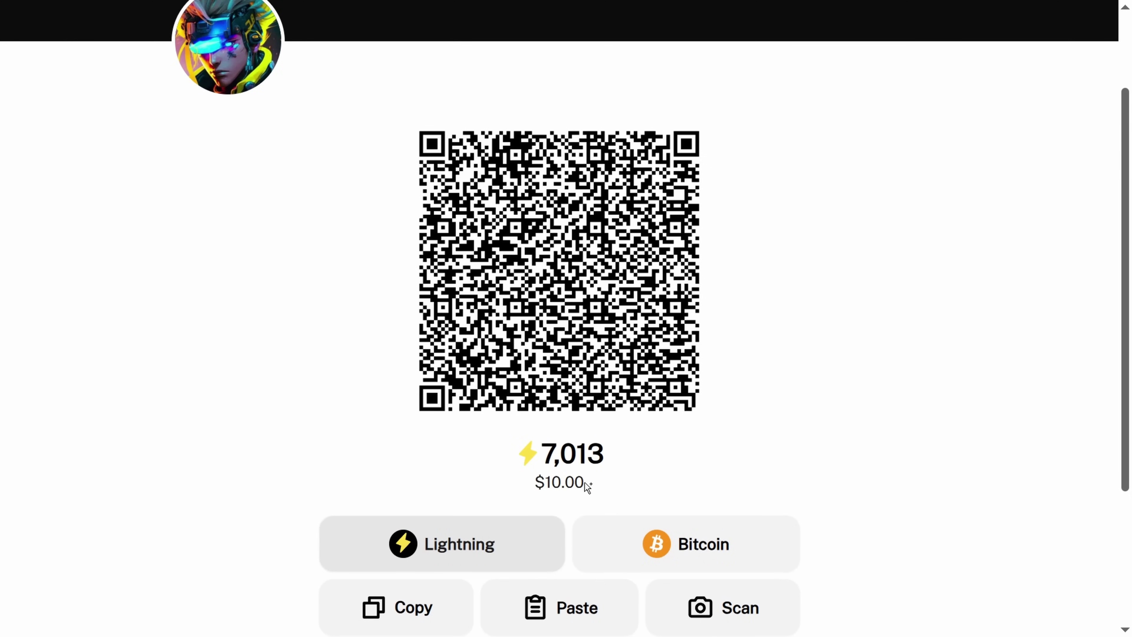
pyautogui.scroll(-5, 585, 488)
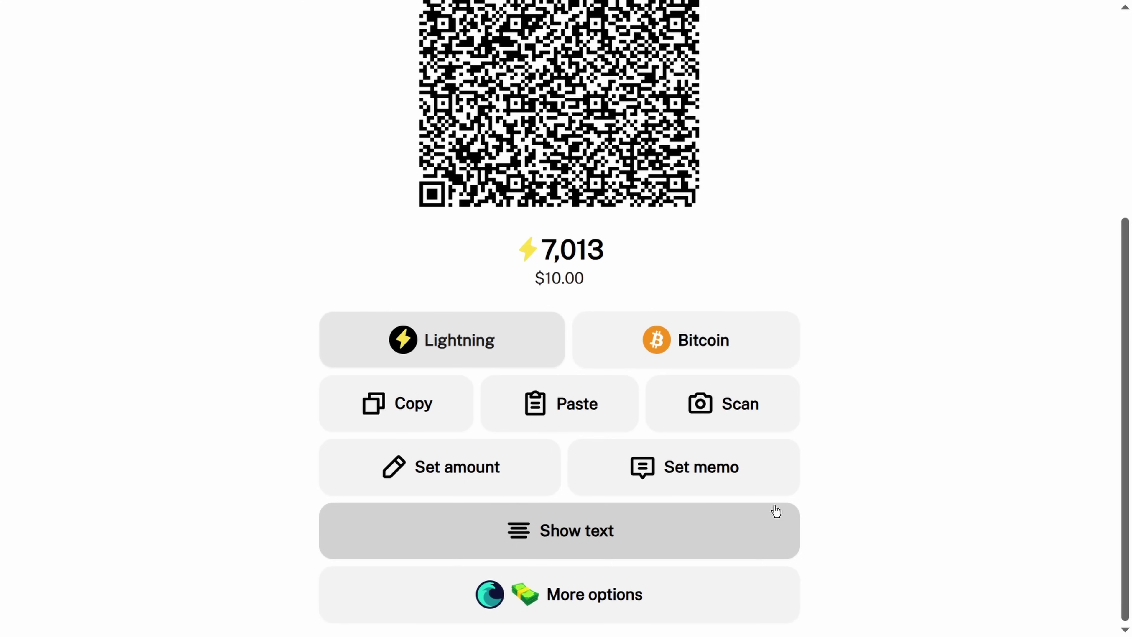
pyautogui.scroll(5, 978, 266)
pyautogui.scroll(-2, 978, 266)
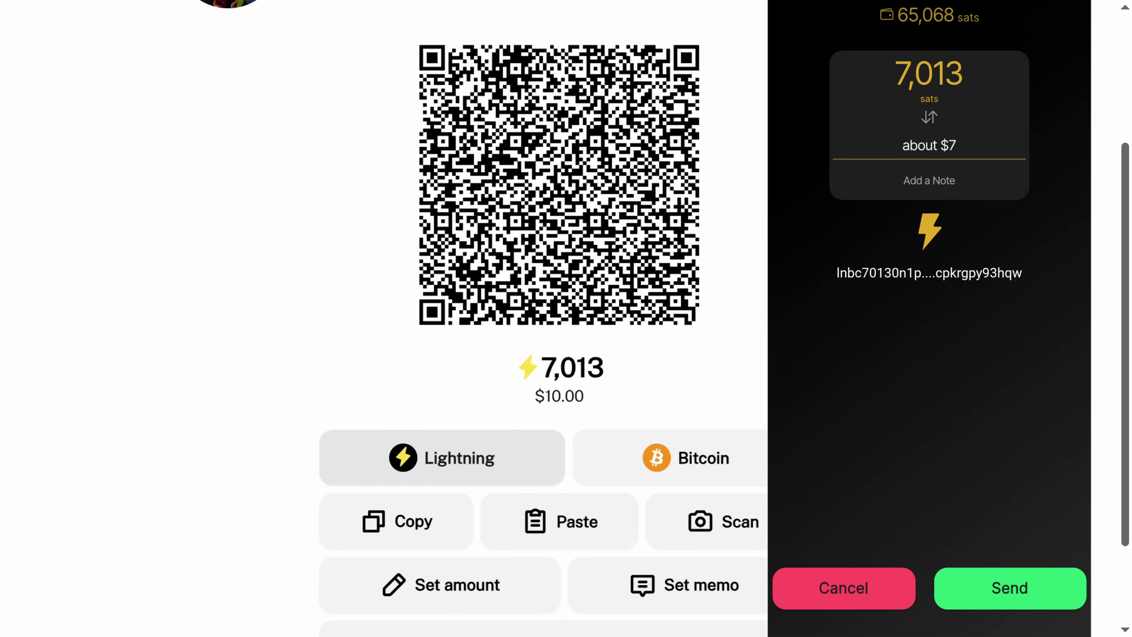
pyautogui.click(1009, 588)
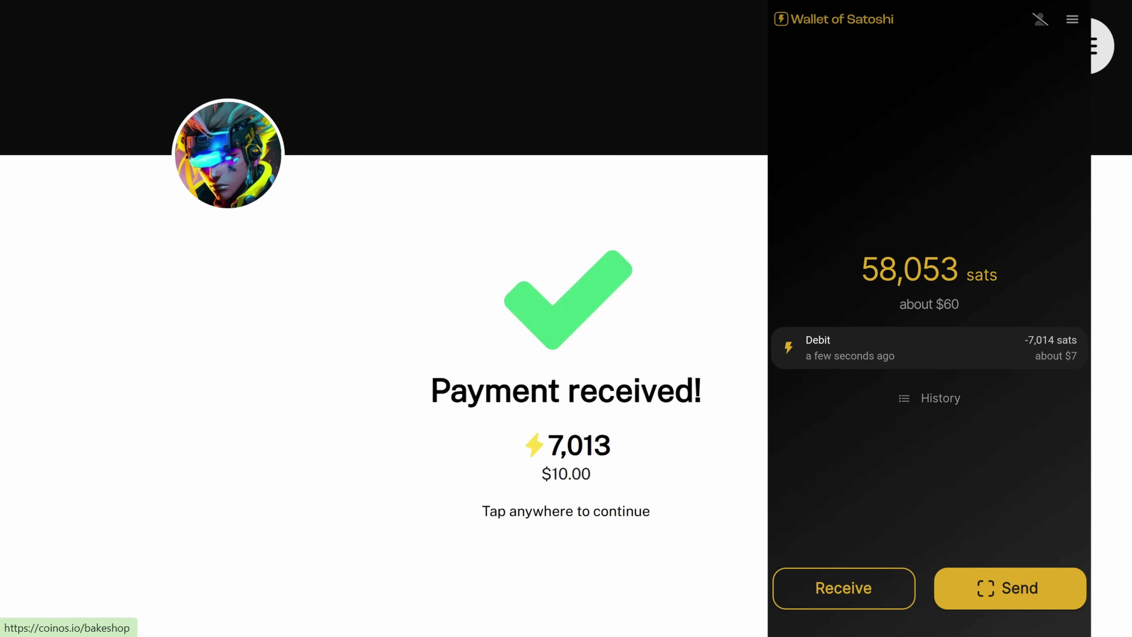
# - Open the payments history with the $10.00 receipt and export the list as CSV
pyautogui.click(519, 514)
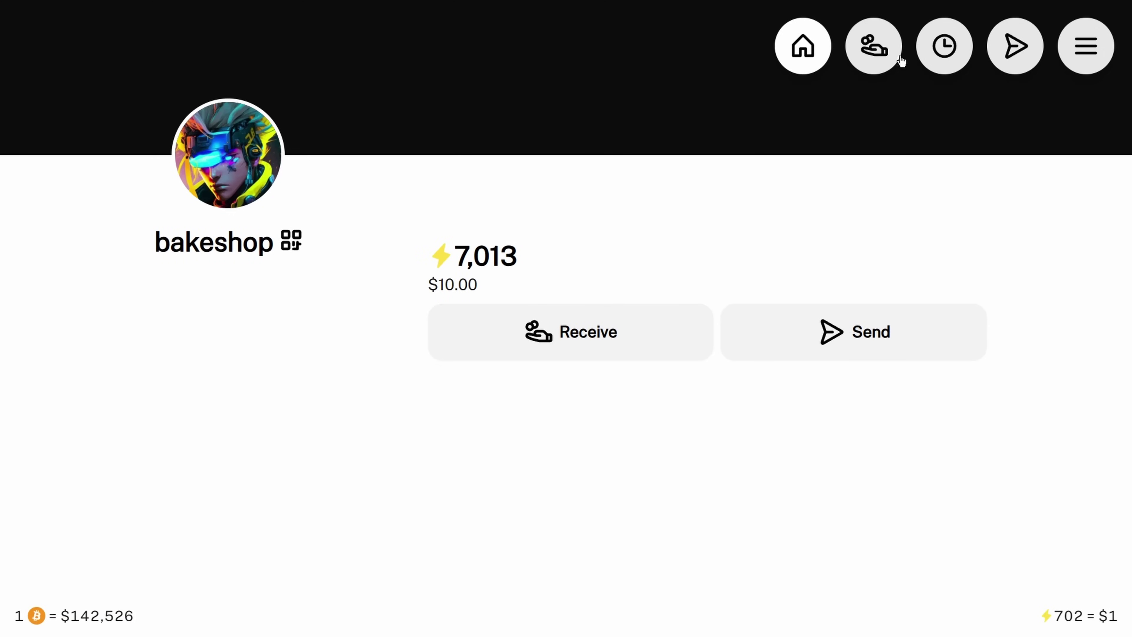
pyautogui.click(944, 46)
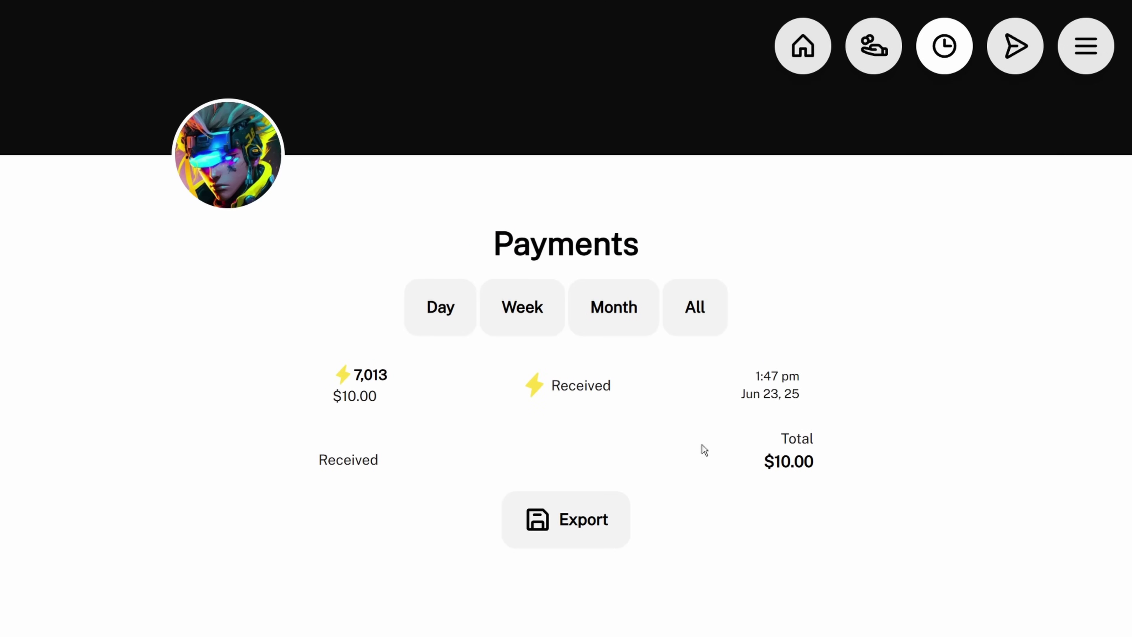
pyautogui.click(558, 521)
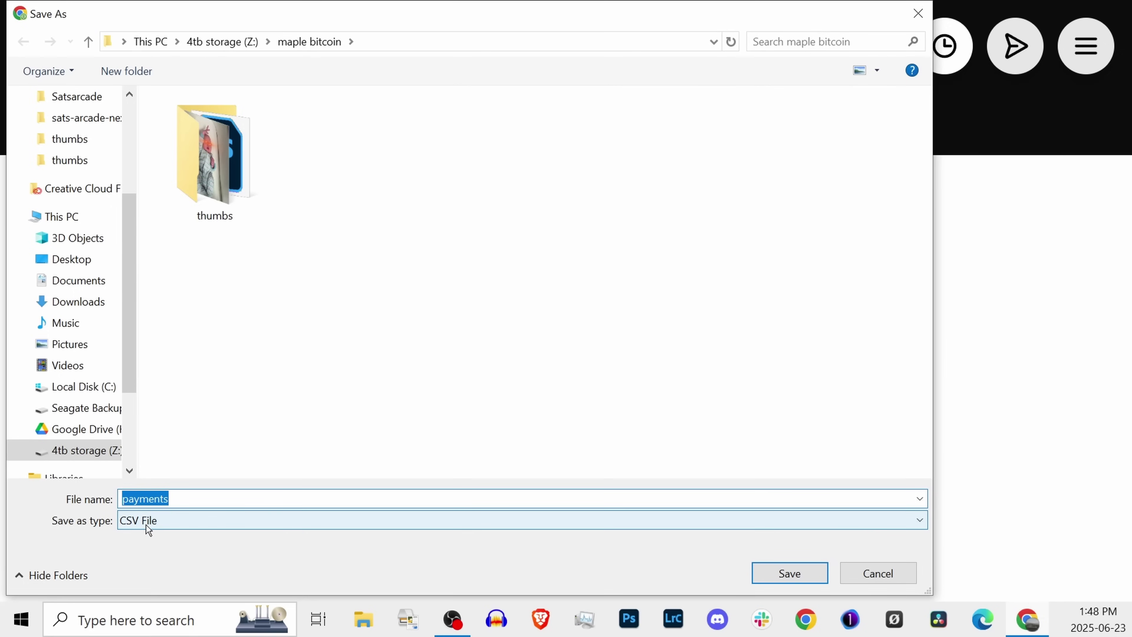
pyautogui.click(928, 14)
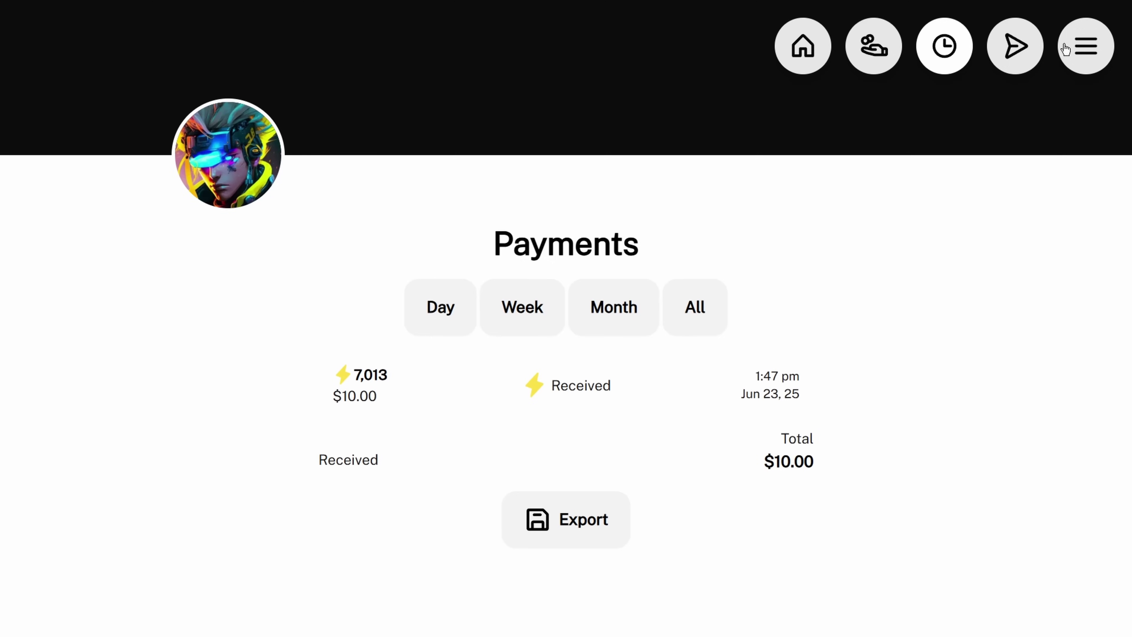
pyautogui.click(1015, 43)
# - Place the cursor in the Send page's address, invoice or username field
pyautogui.scroll(-2, 820, 241)
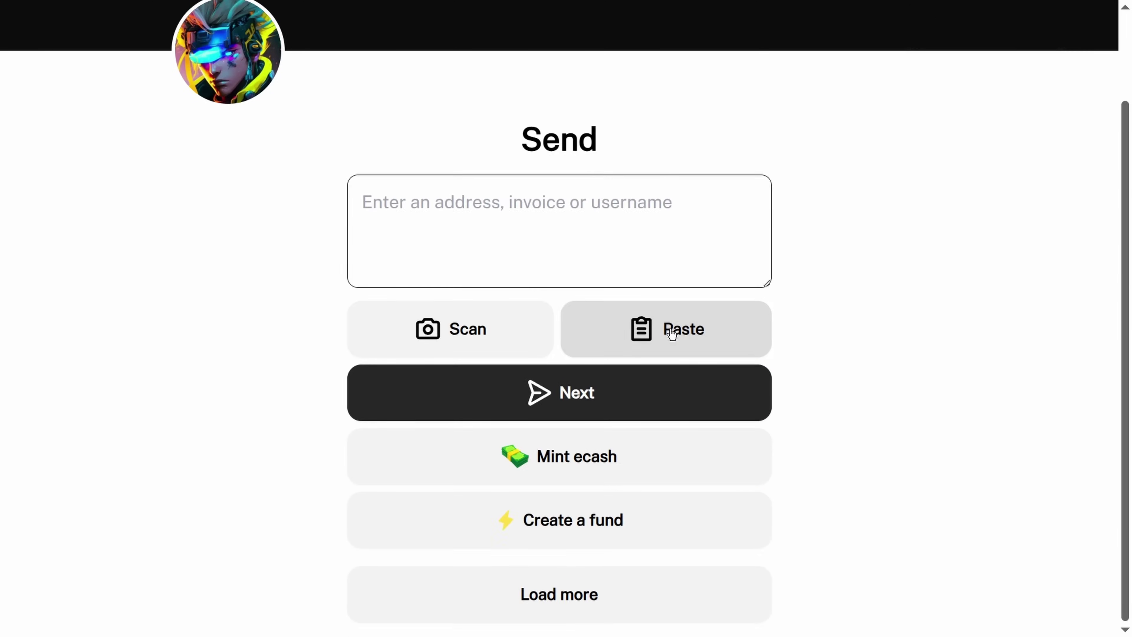
pyautogui.click(391, 201)
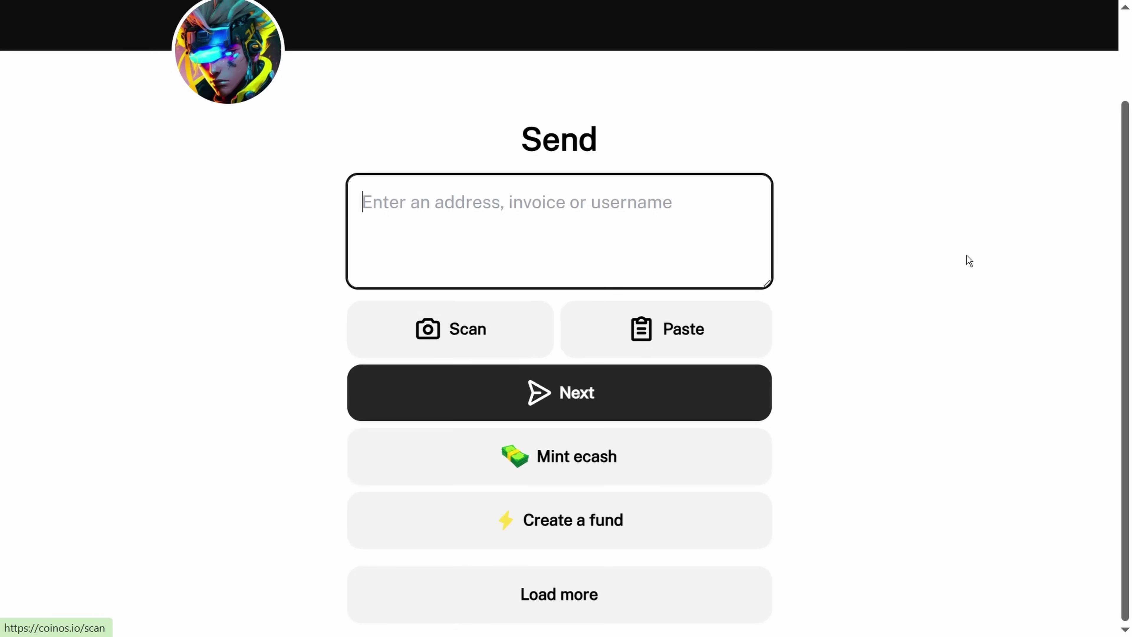
pyautogui.scroll(2, 969, 260)
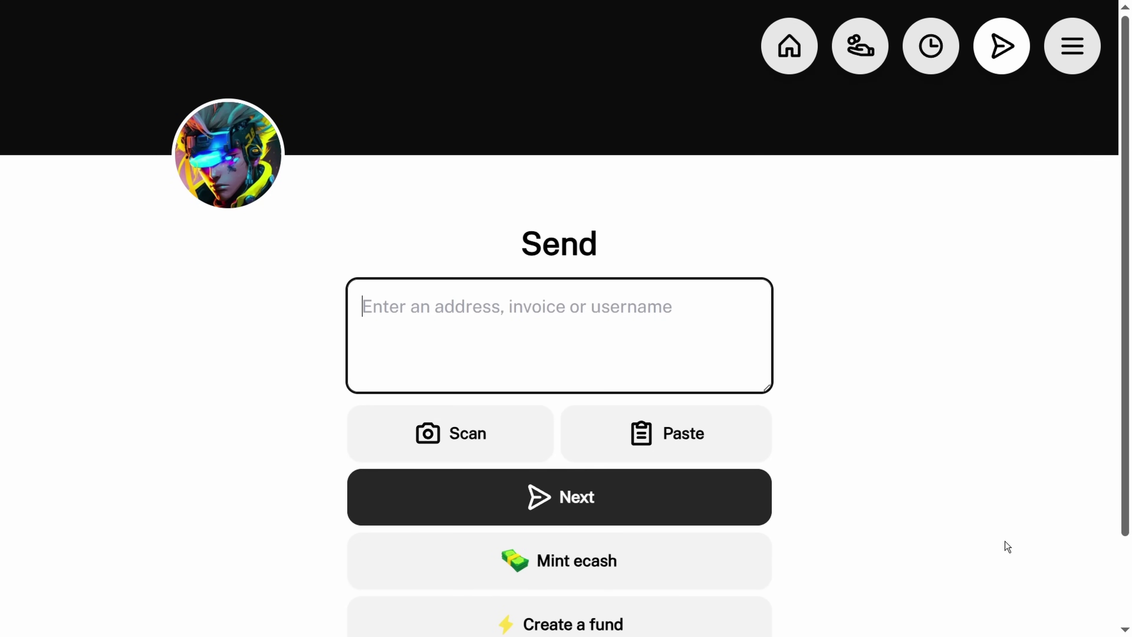
pyautogui.click(1072, 46)
# - Open Settings and keep CAD as the display currency
pyautogui.click(960, 97)
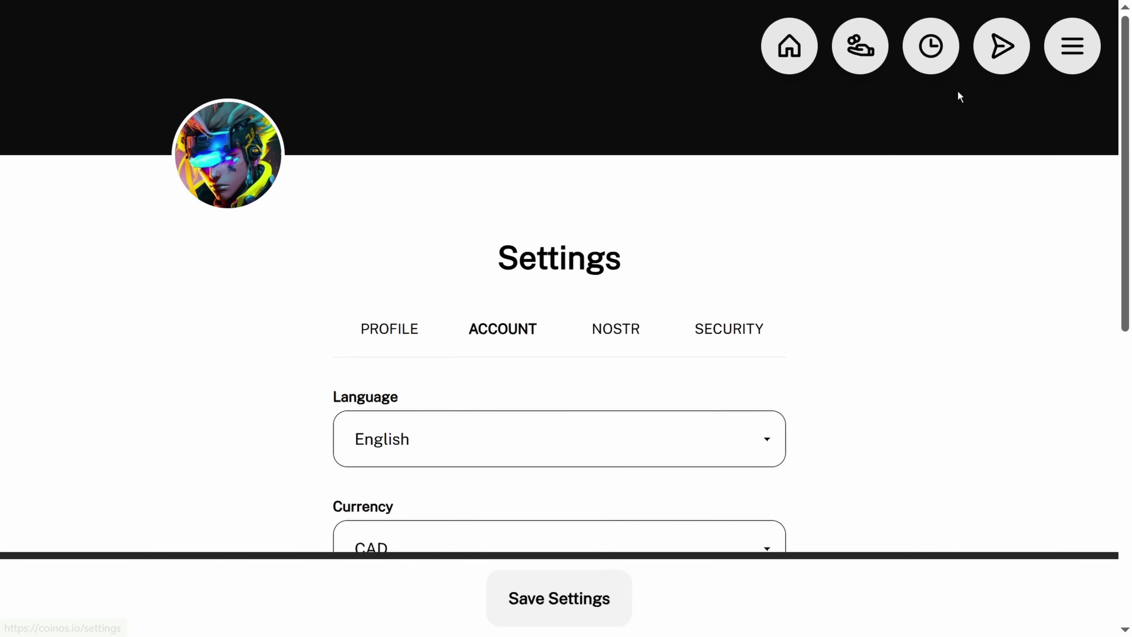
pyautogui.scroll(-2, 280, 303)
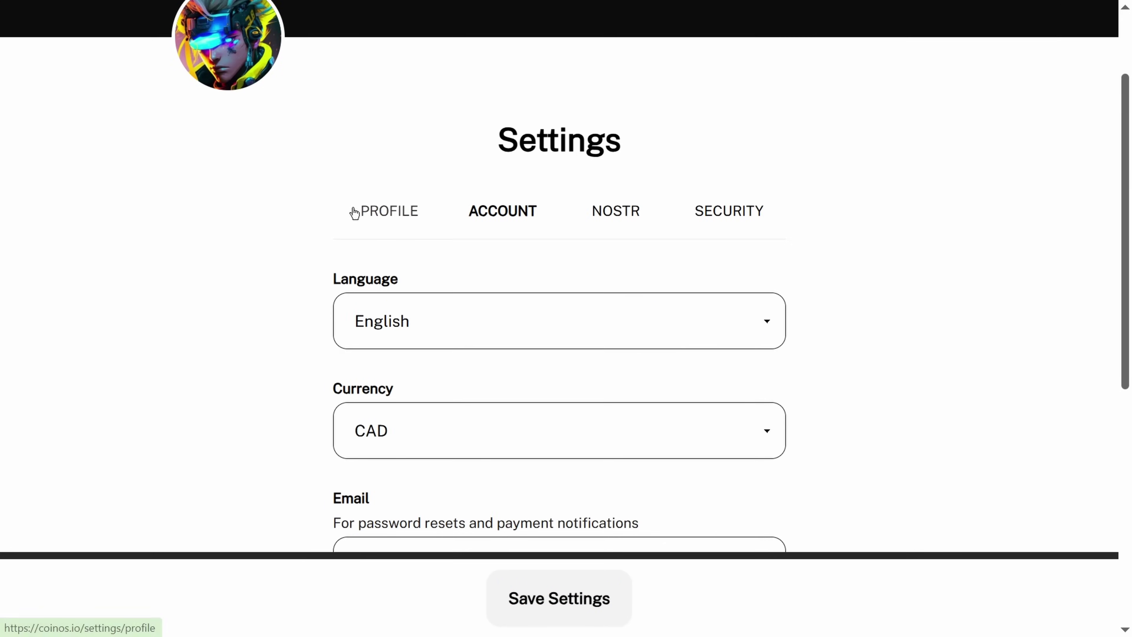
pyautogui.scroll(-6, 357, 209)
pyautogui.scroll(4, 457, 313)
pyautogui.click(458, 313)
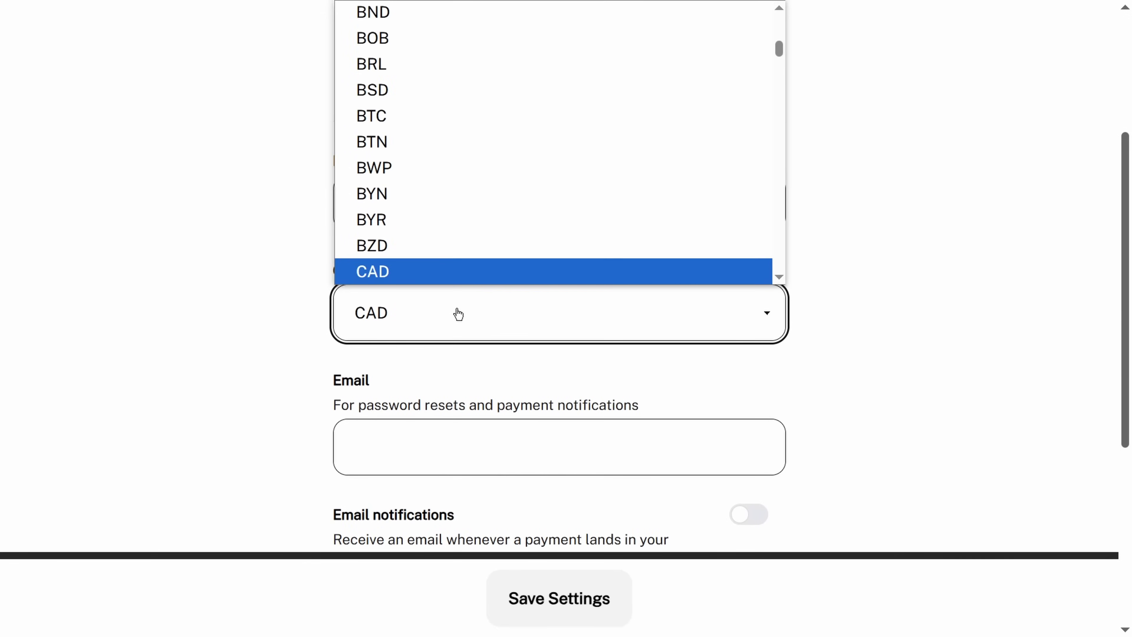
pyautogui.scroll(6, 405, 122)
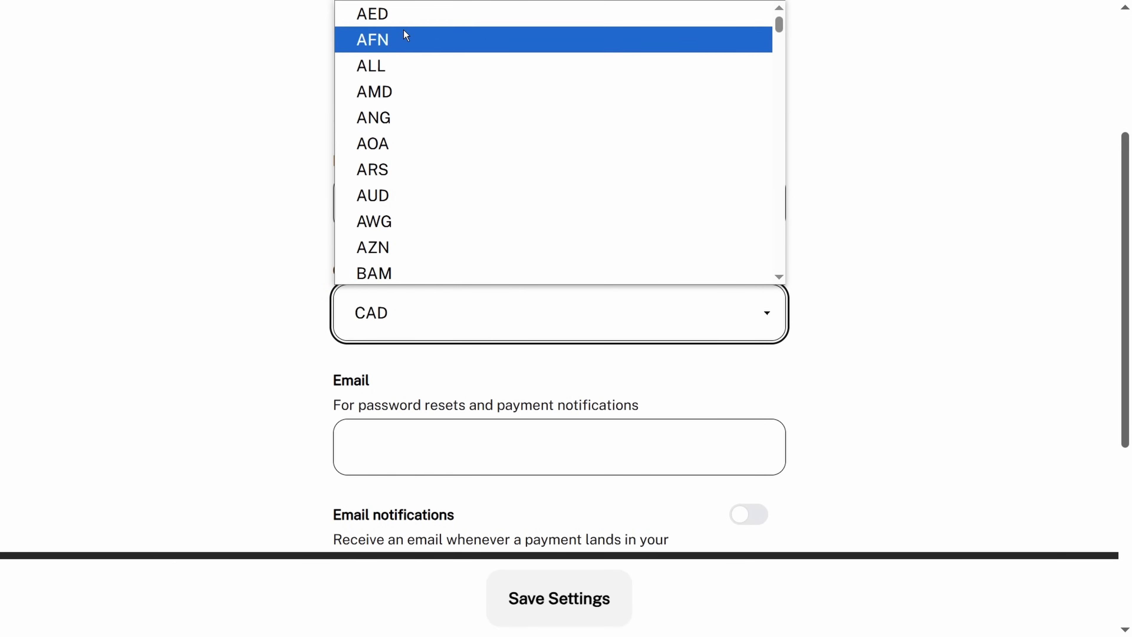
pyautogui.scroll(-6, 412, 245)
pyautogui.click(412, 250)
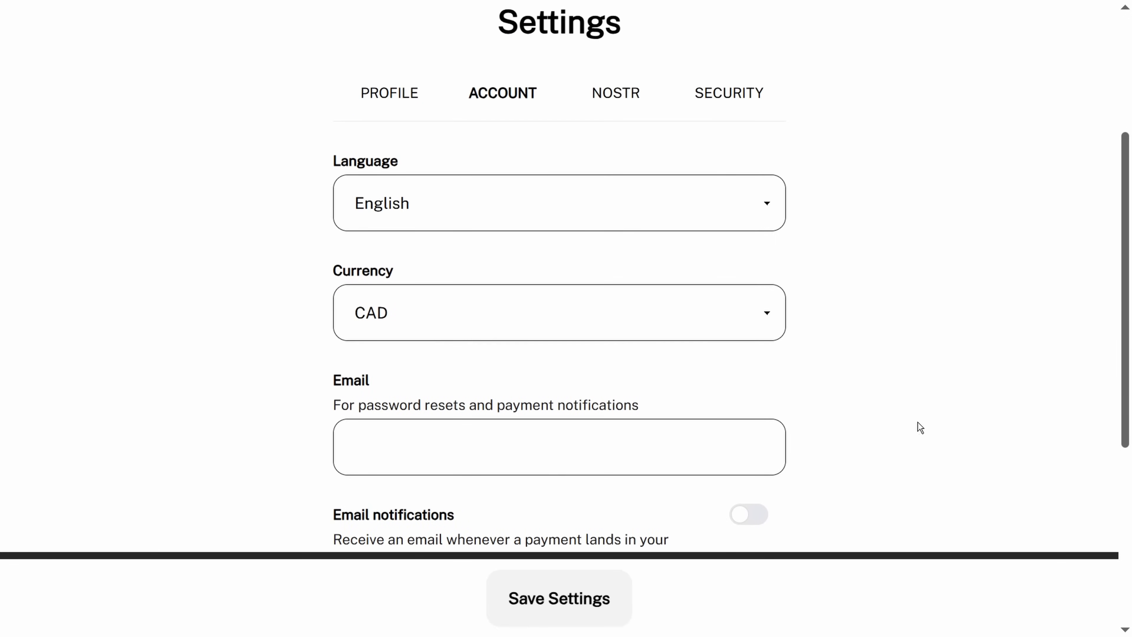
# - Leave the email field empty and look over the notification toggles
pyautogui.scroll(-5, 885, 391)
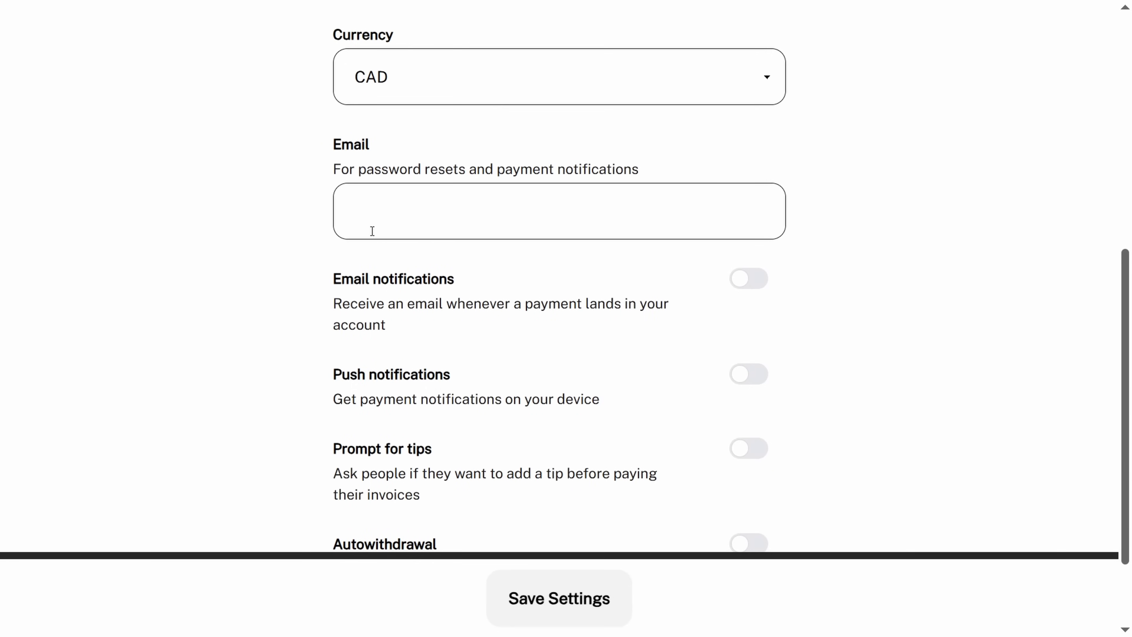
pyautogui.click(368, 211)
pyautogui.click(887, 211)
pyautogui.scroll(-3, 500, 361)
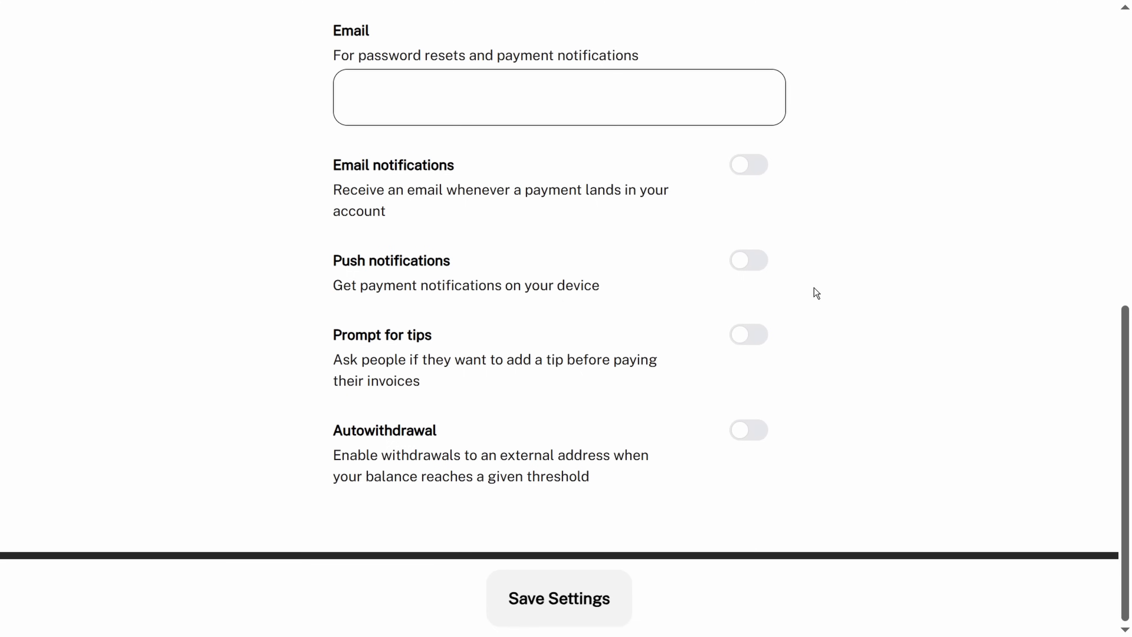
pyautogui.scroll(10, 811, 268)
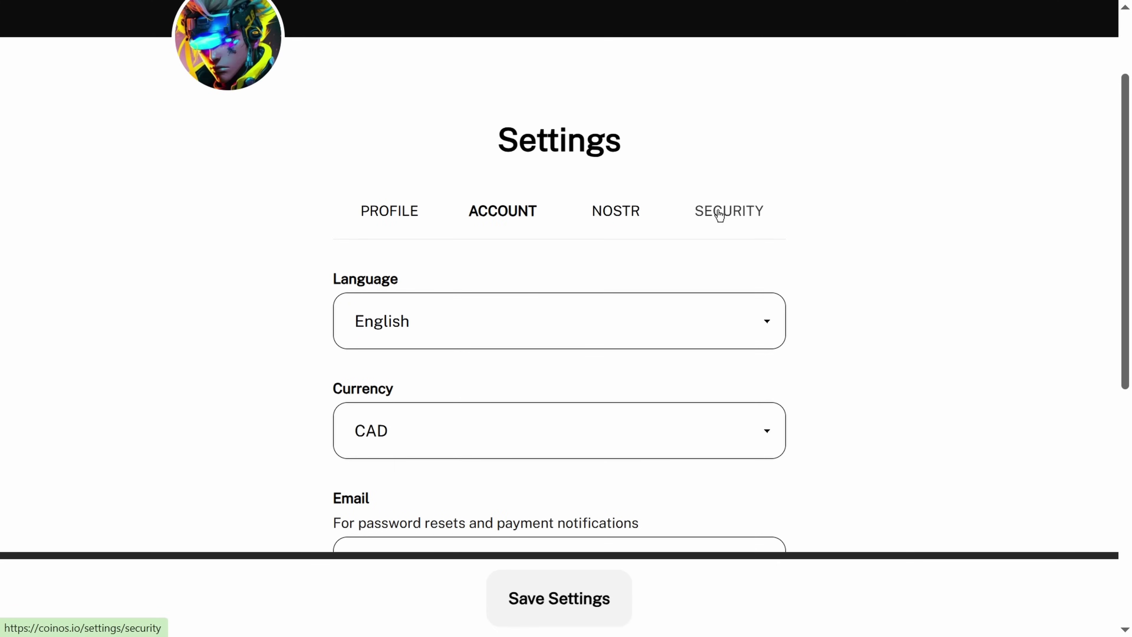
pyautogui.click(720, 215)
# - Scroll through the password, PIN and 2FA options, then return to the 7,013-sat wallet home
pyautogui.scroll(-5, 874, 255)
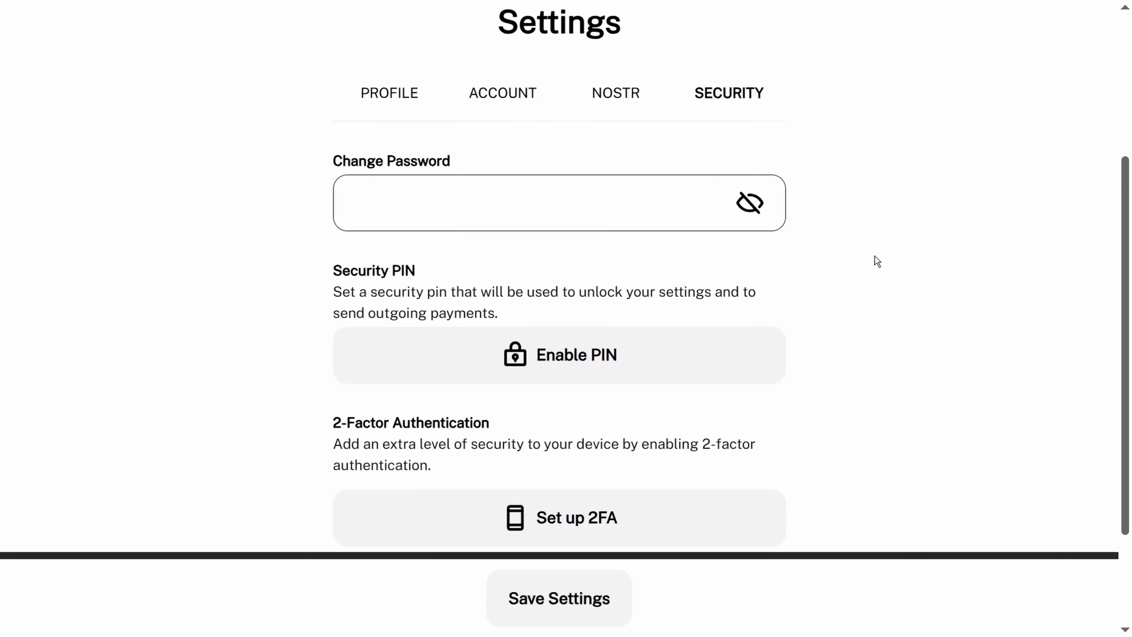
pyautogui.scroll(-2, 875, 255)
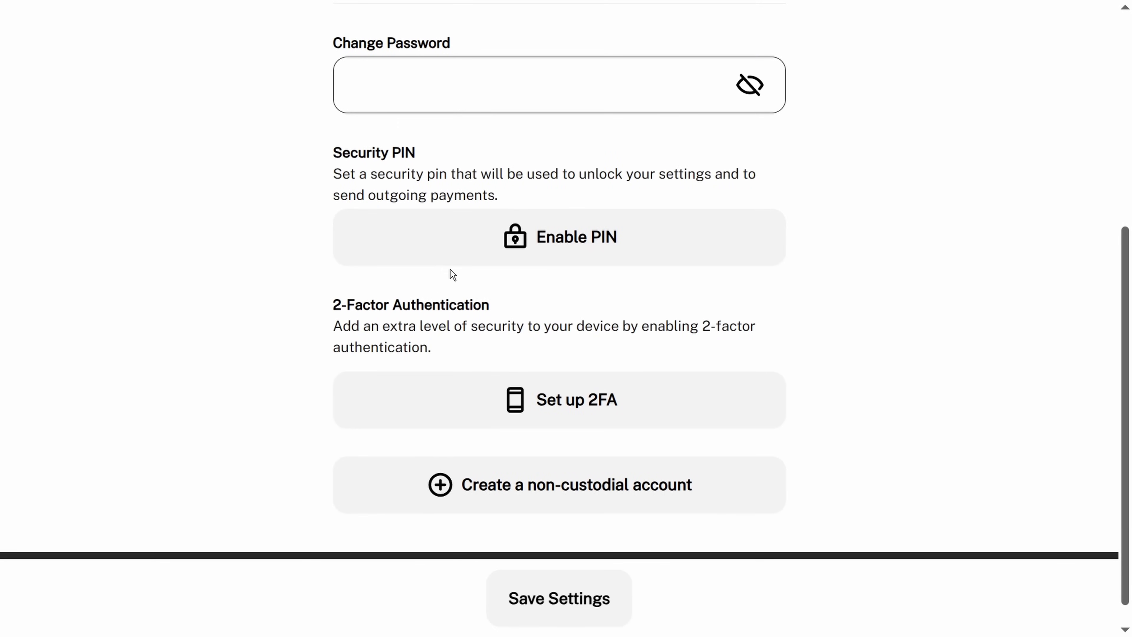
pyautogui.scroll(-1, 450, 273)
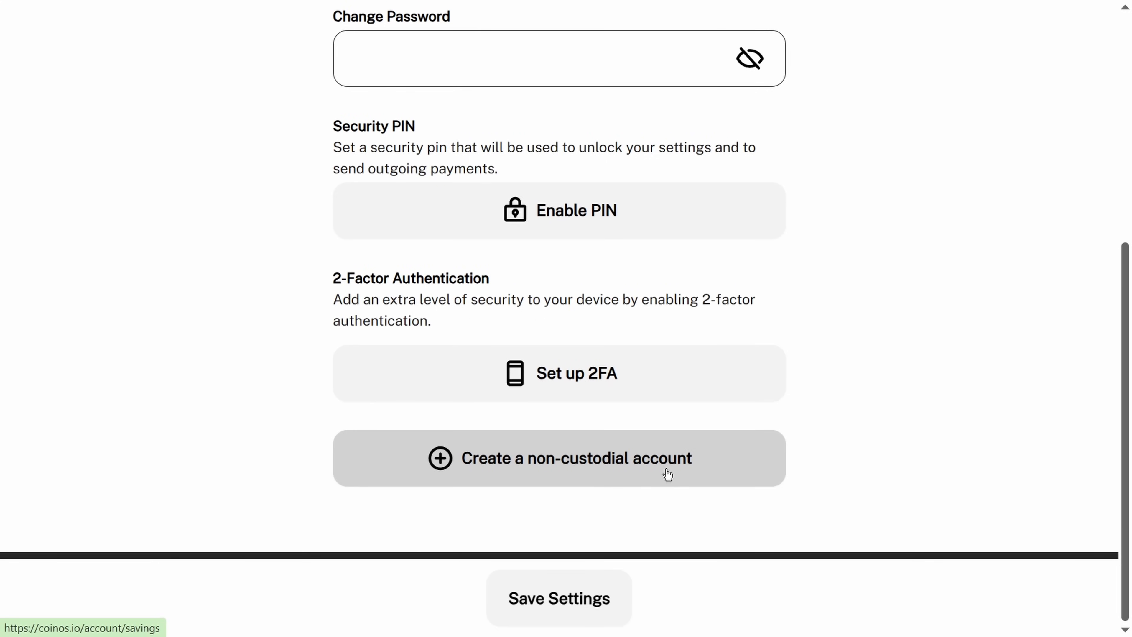
pyautogui.scroll(8, 806, 433)
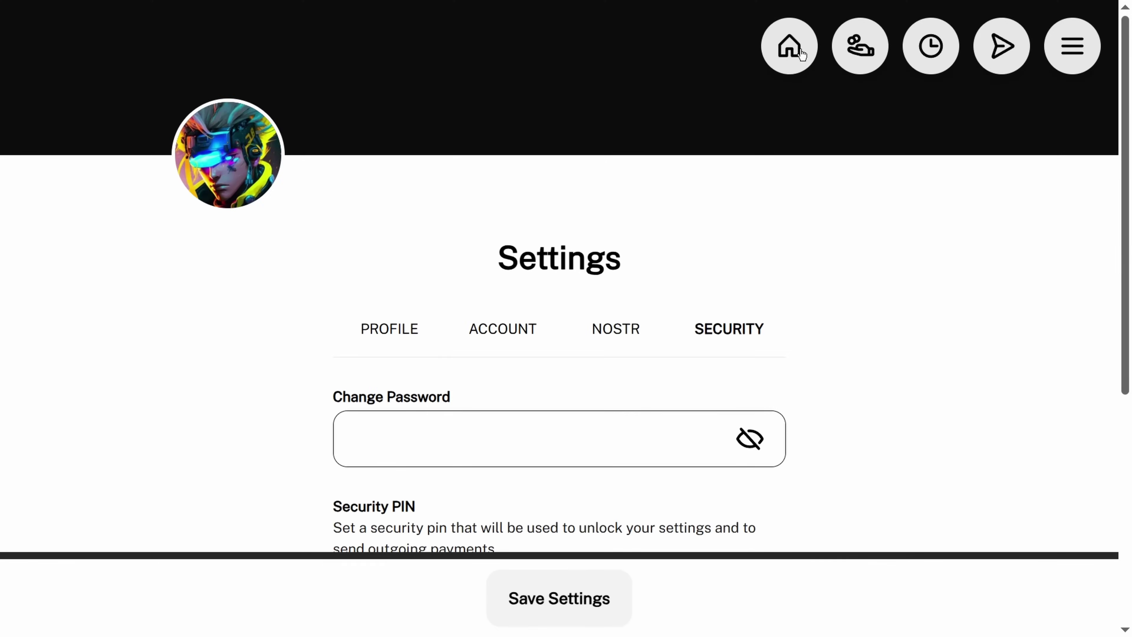
pyautogui.click(801, 54)
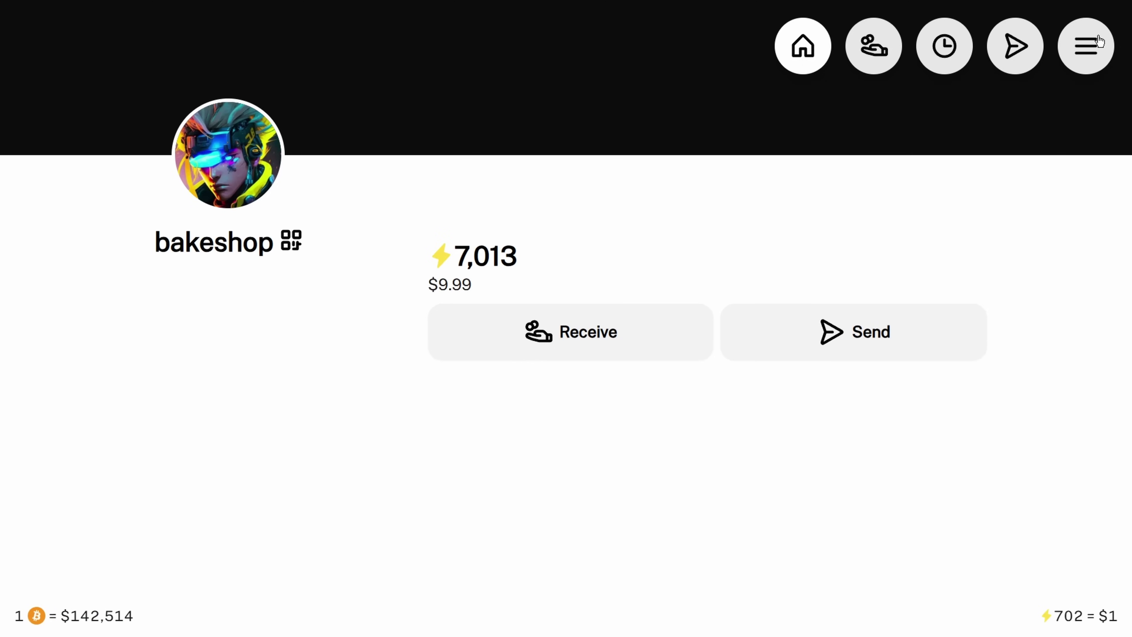
# - From Settings' Security tab, create a non-custodial account with a new 12-word seed phrase
pyautogui.click(1099, 46)
pyautogui.click(988, 93)
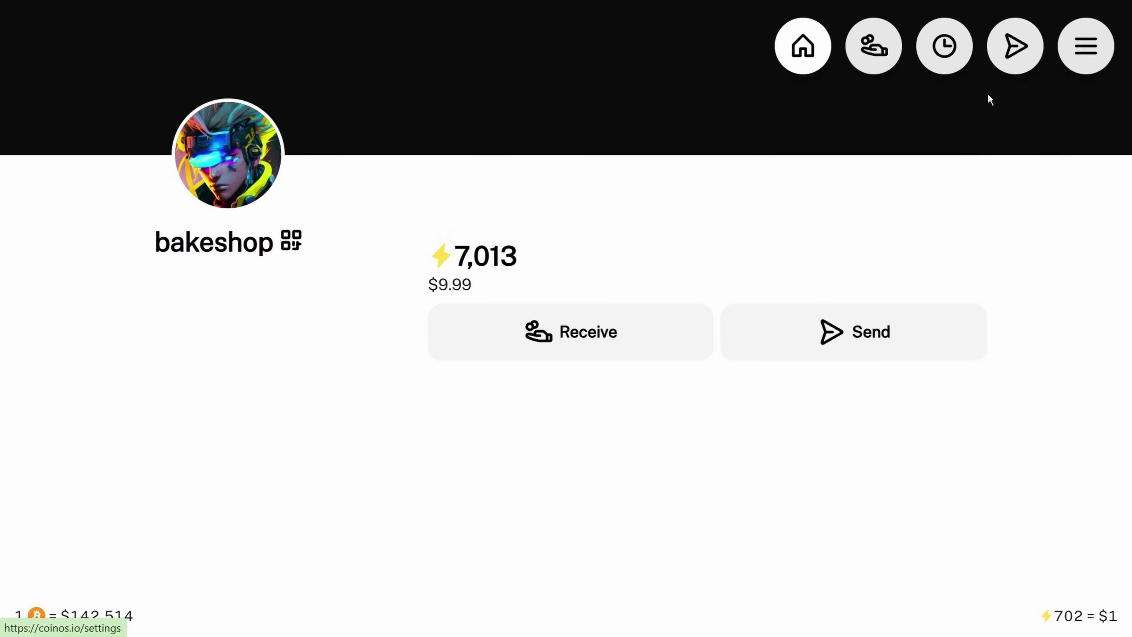
pyautogui.scroll(-2, 793, 273)
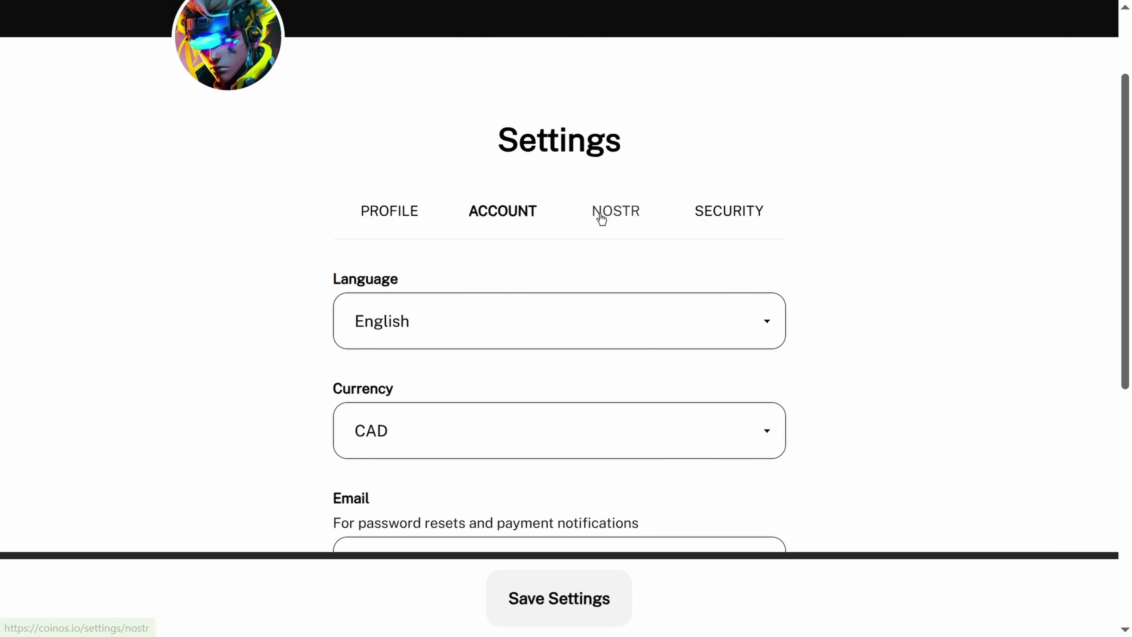
pyautogui.scroll(2, 583, 240)
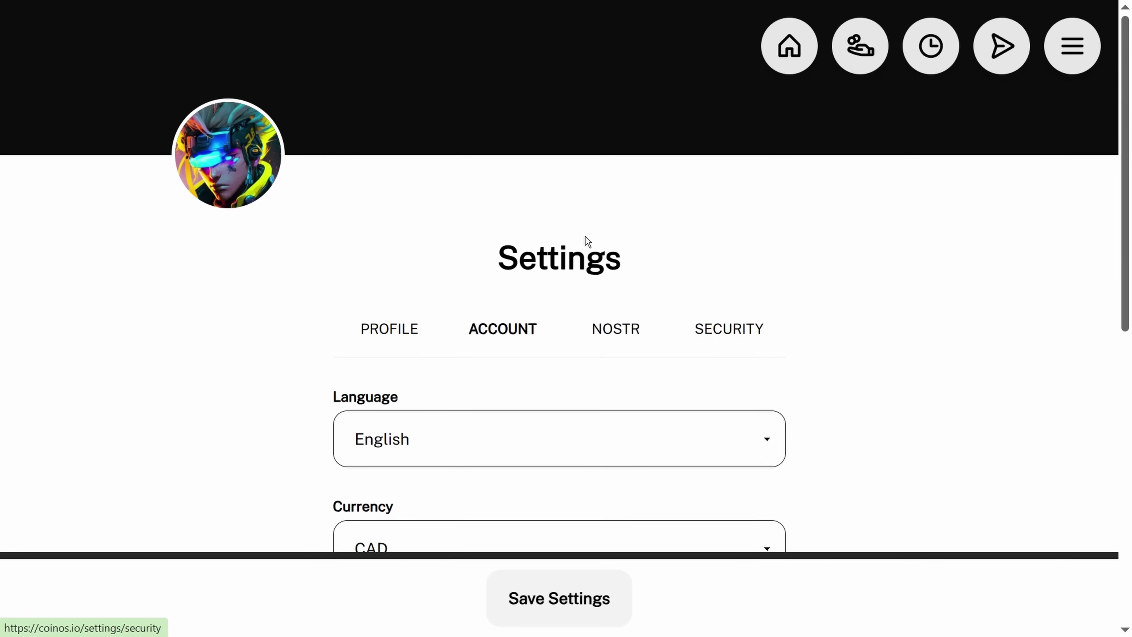
pyautogui.click(727, 328)
pyautogui.scroll(-6, 837, 331)
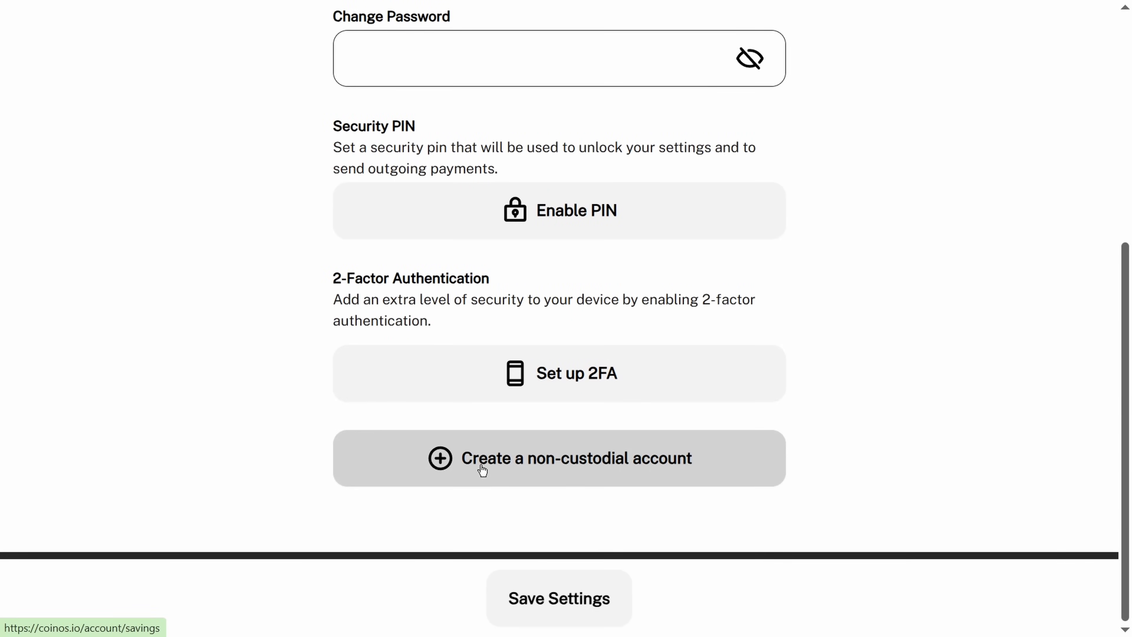
pyautogui.click(601, 465)
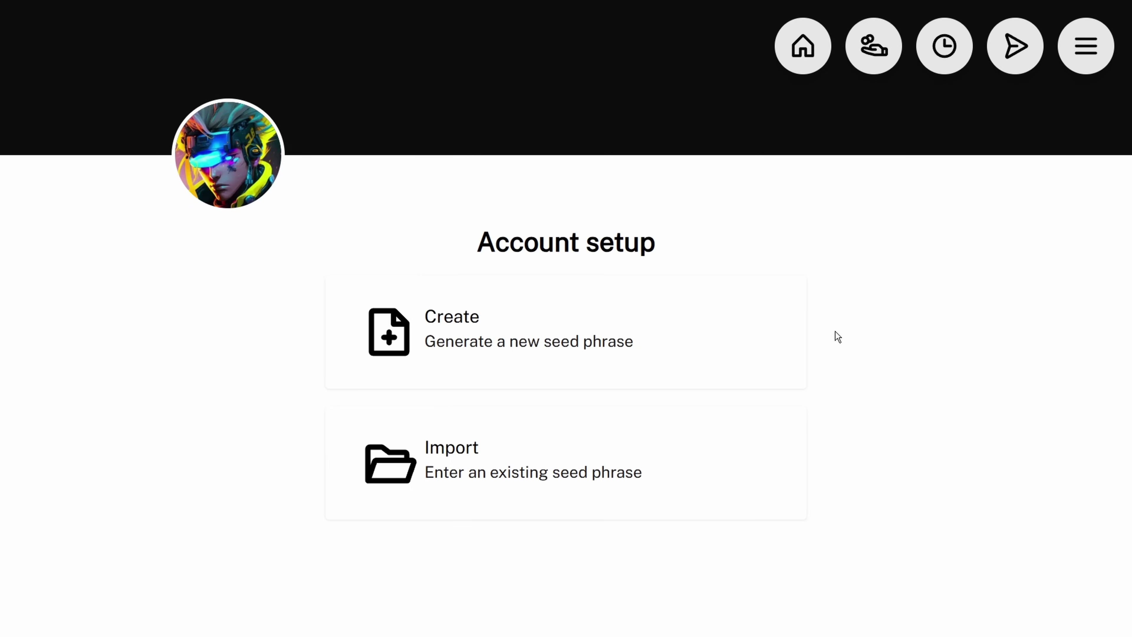
pyautogui.click(575, 349)
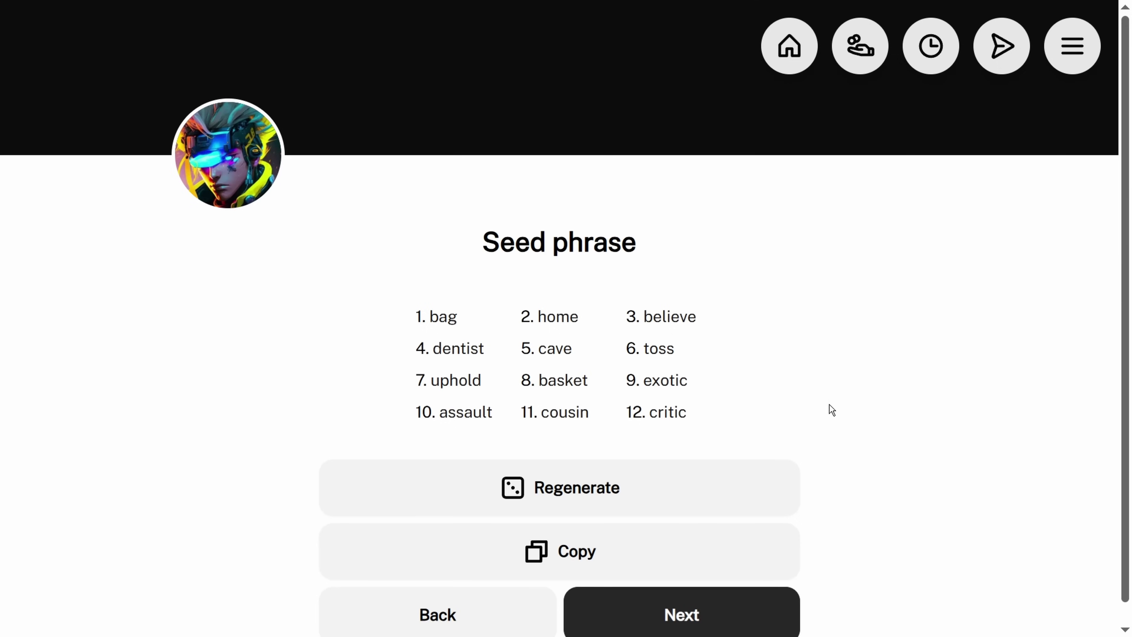
pyautogui.scroll(-1, 508, 421)
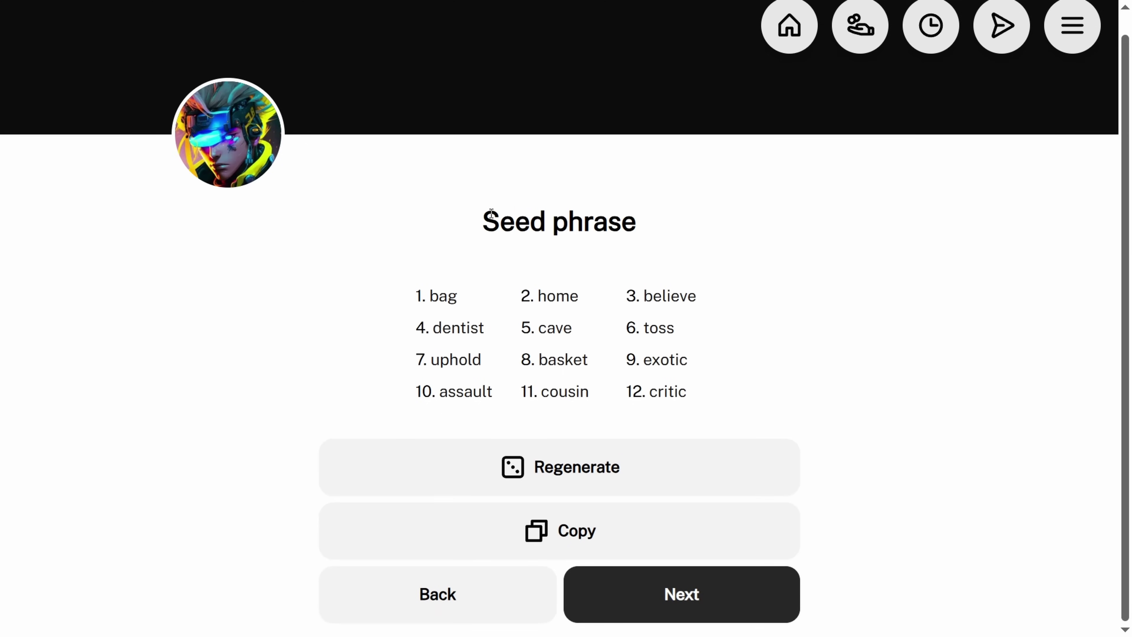
pyautogui.moveTo(492, 213); pyautogui.dragTo(642, 223)
pyautogui.click(582, 238)
# - Back out of the non-custodial password and seed-phrase screens and return to the bakeshop wallet home
pyautogui.click(641, 598)
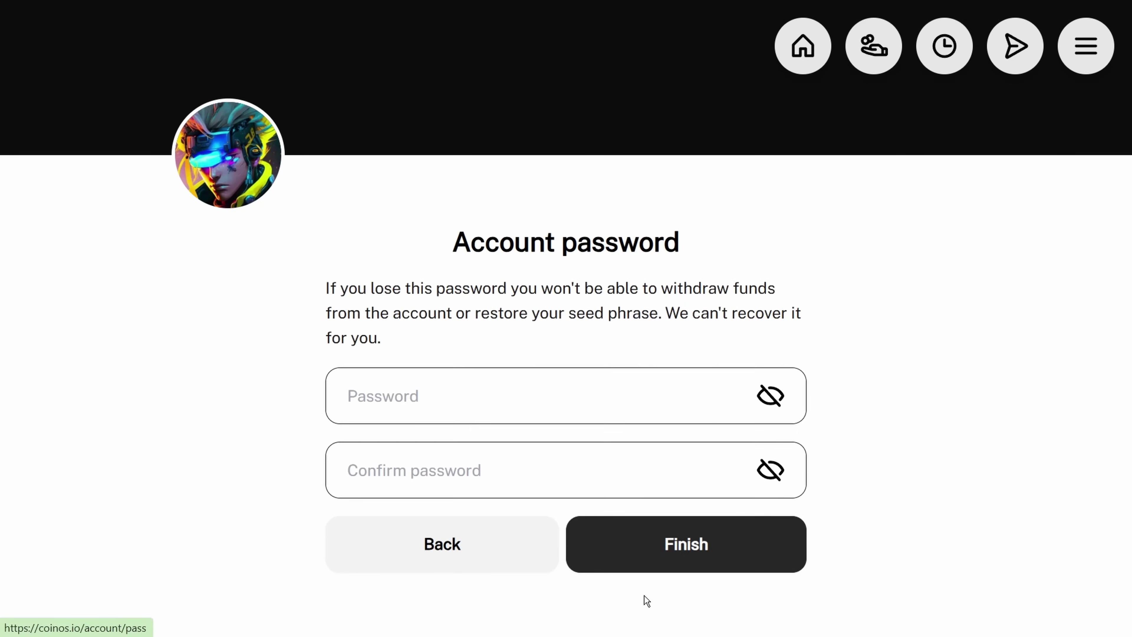
pyautogui.click(399, 397)
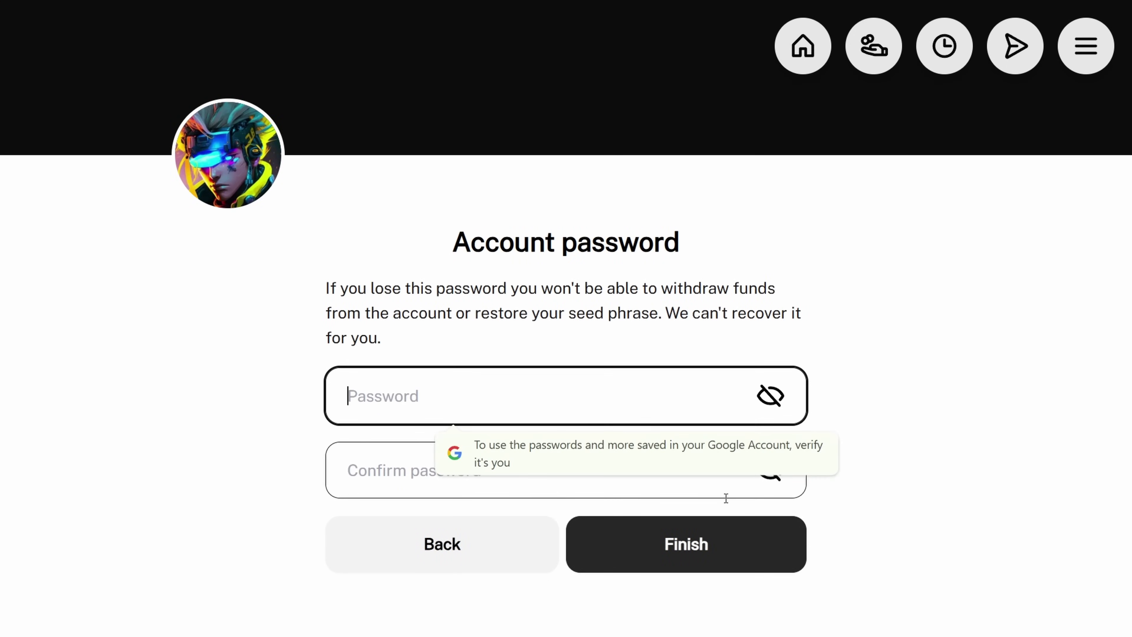
pyautogui.click(557, 560)
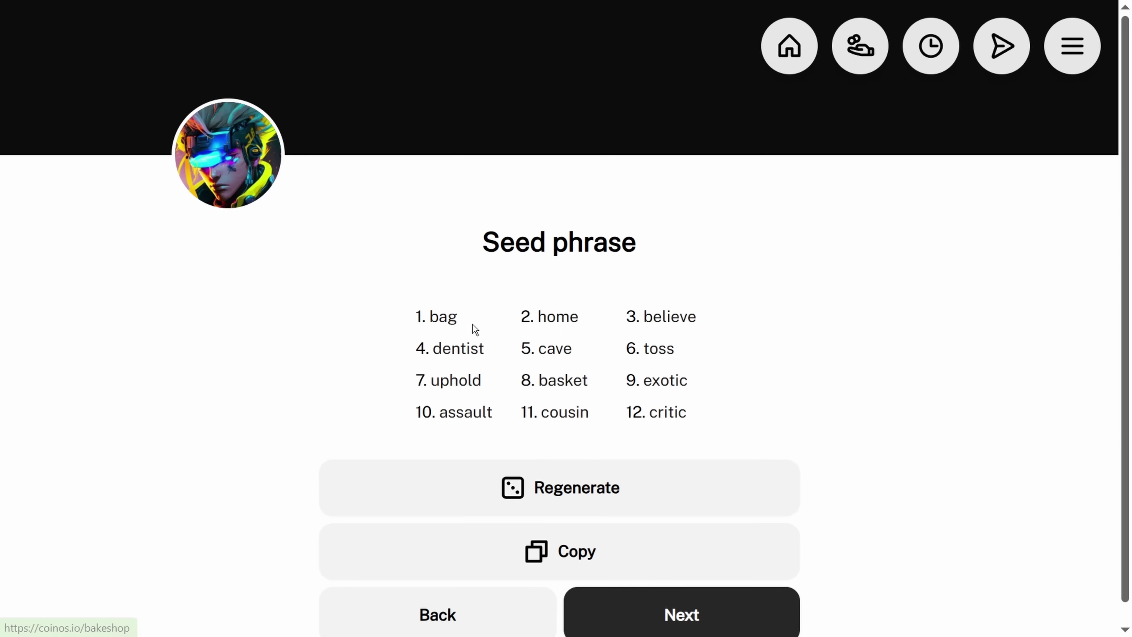
pyautogui.moveTo(414, 318); pyautogui.dragTo(452, 317)
pyautogui.click(453, 318)
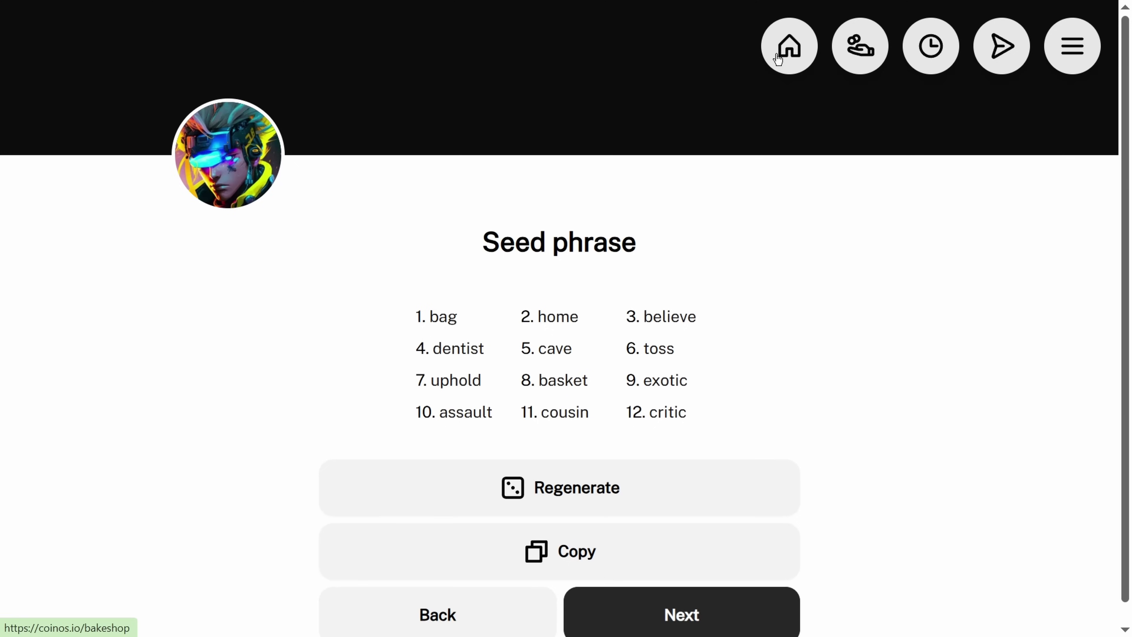
pyautogui.click(777, 58)
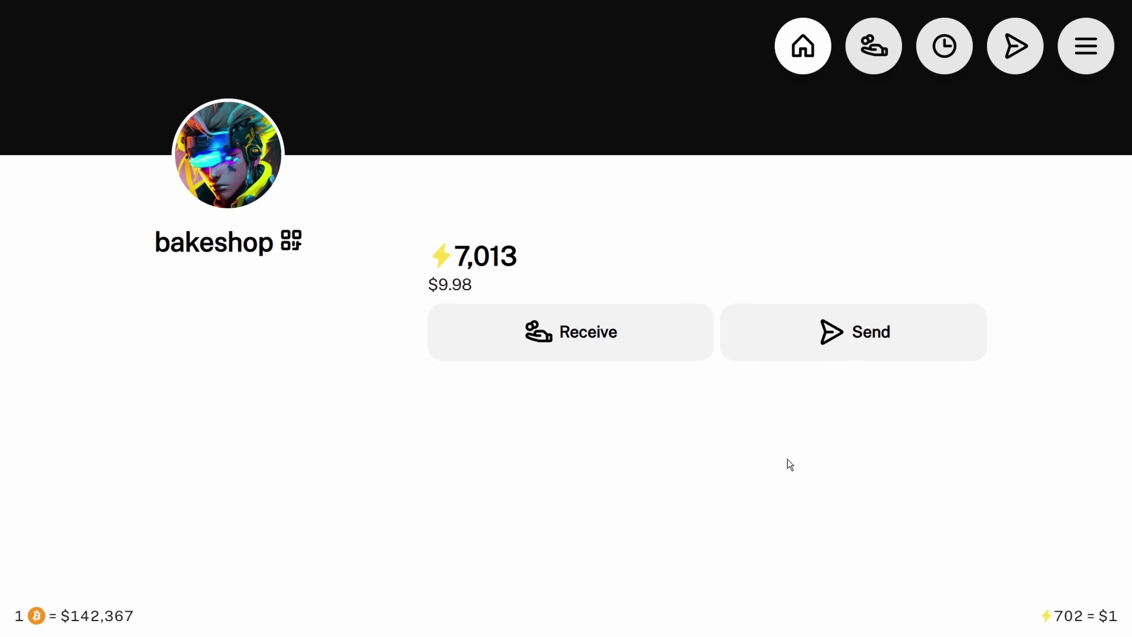
# - Open the bakeshop receive page and save its Lightning address QR image to disk
pyautogui.click(575, 341)
pyautogui.click(546, 328)
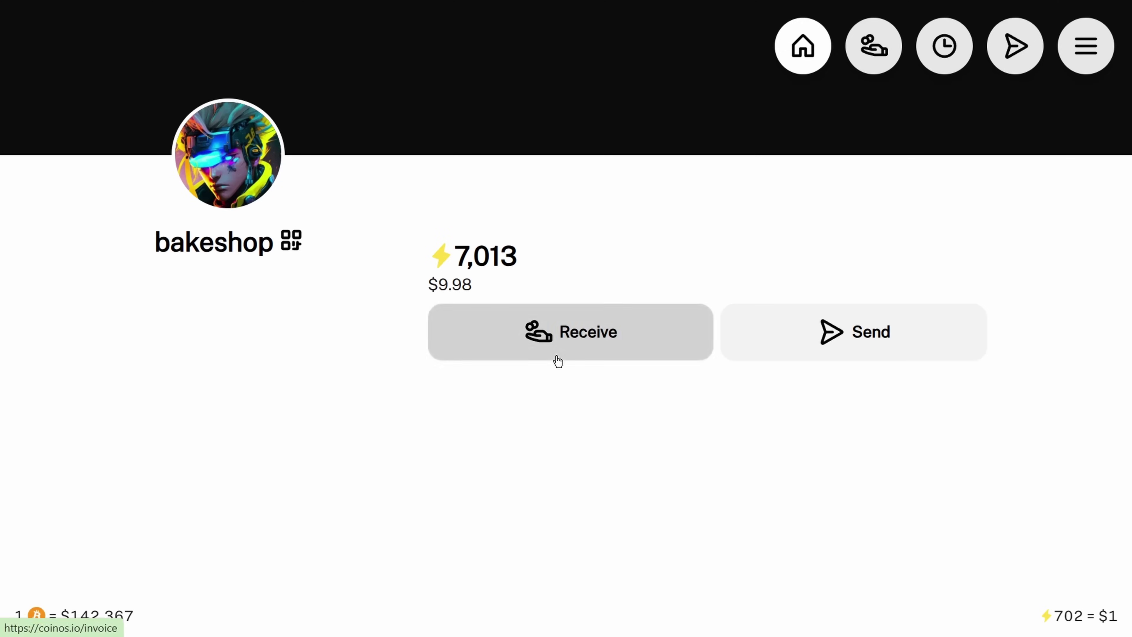
pyautogui.scroll(-3, 846, 372)
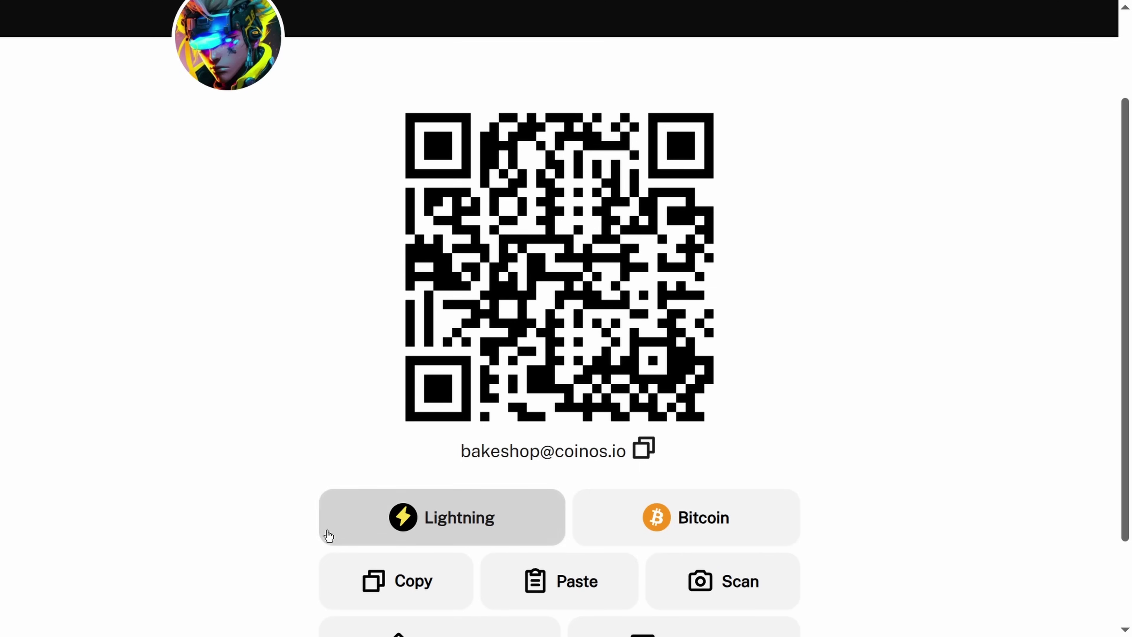
pyautogui.scroll(-2, 387, 577)
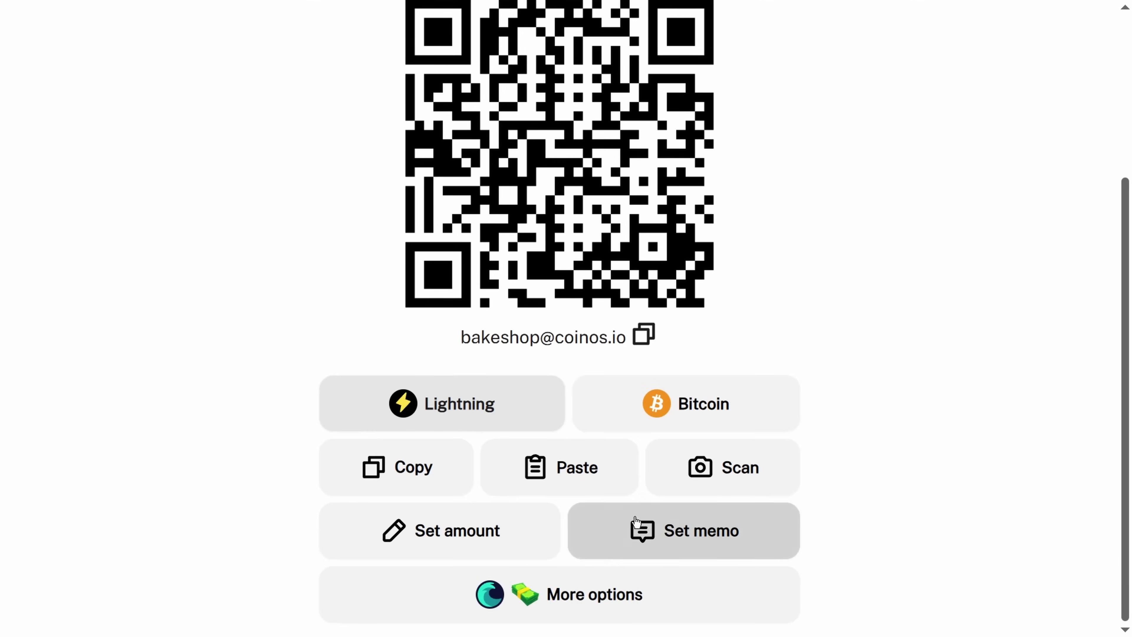
pyautogui.scroll(3, 1093, 399)
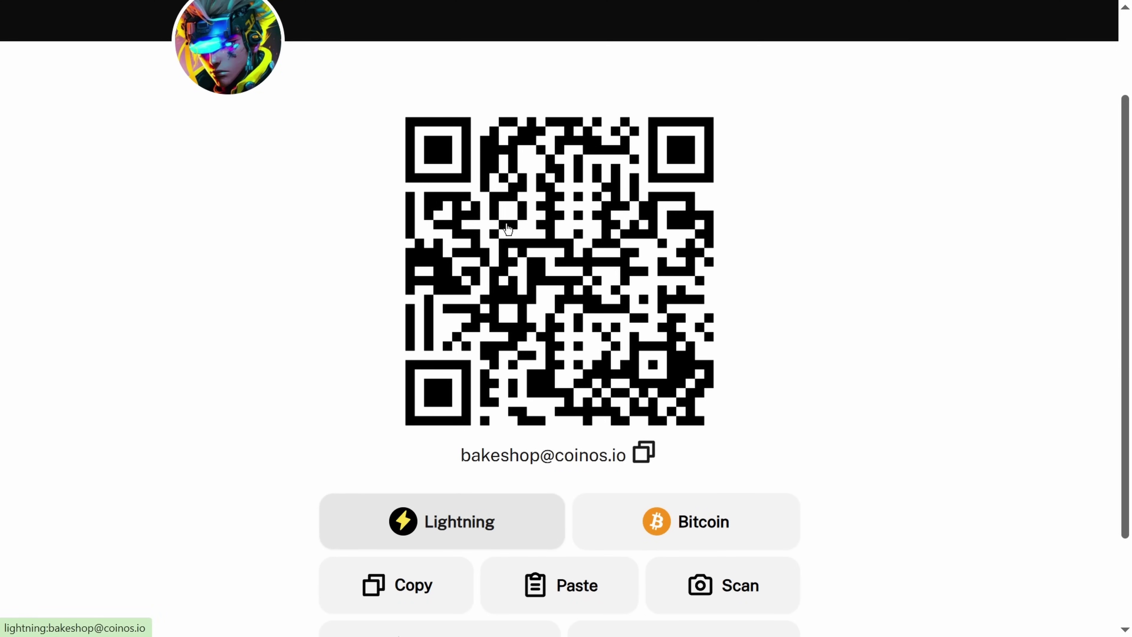
pyautogui.scroll(3, 797, 160)
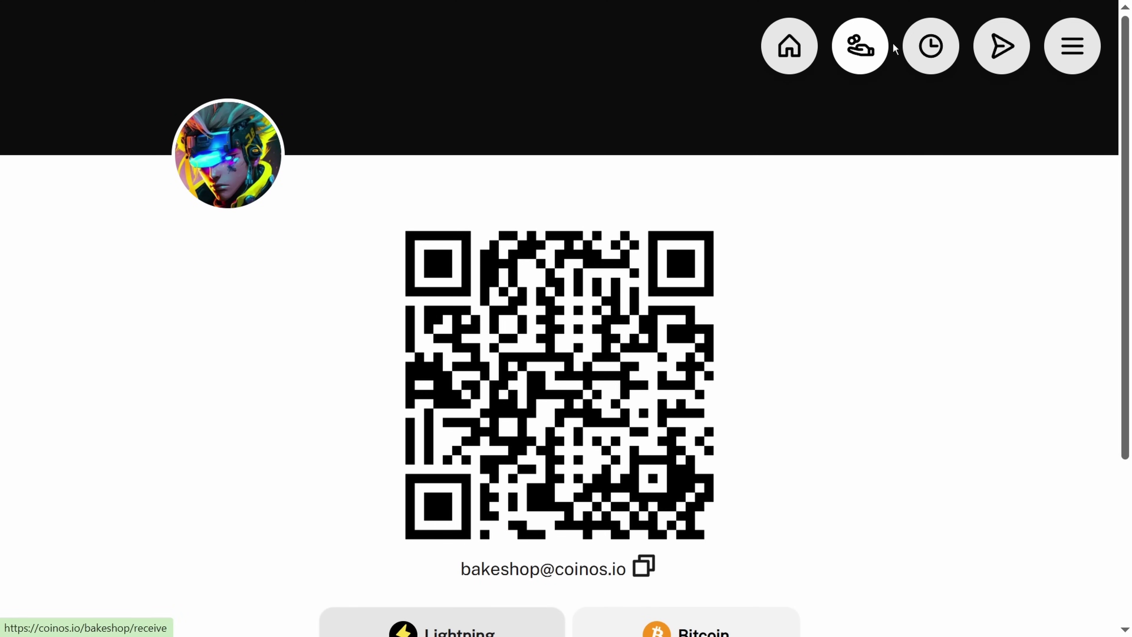
pyautogui.scroll(-3, 533, 233)
pyautogui.rightClick(533, 233)
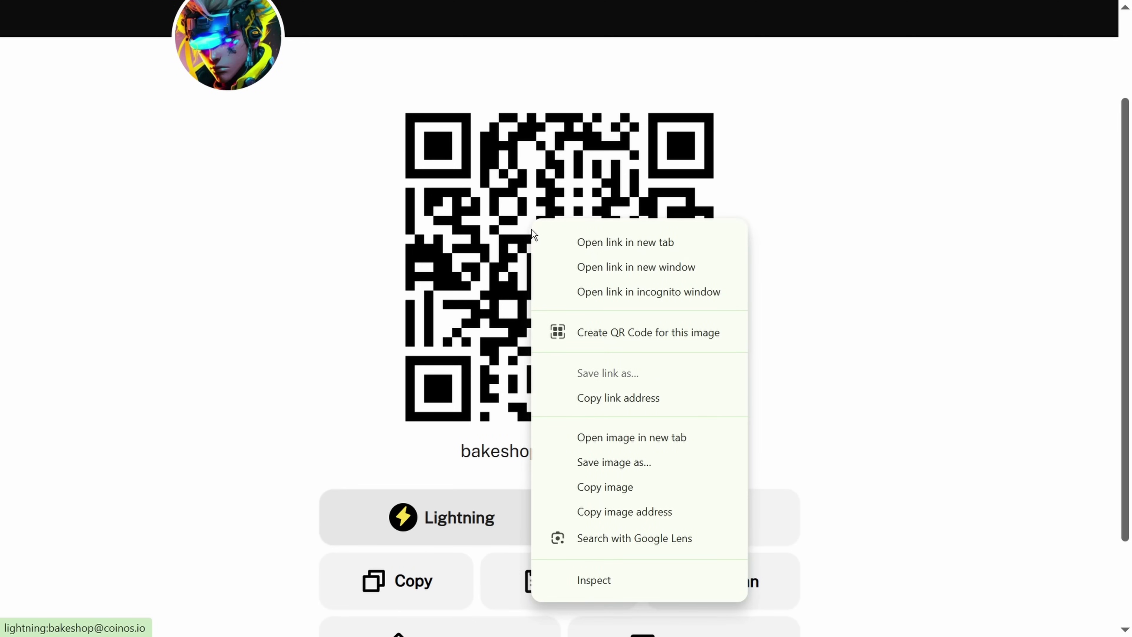
pyautogui.click(648, 463)
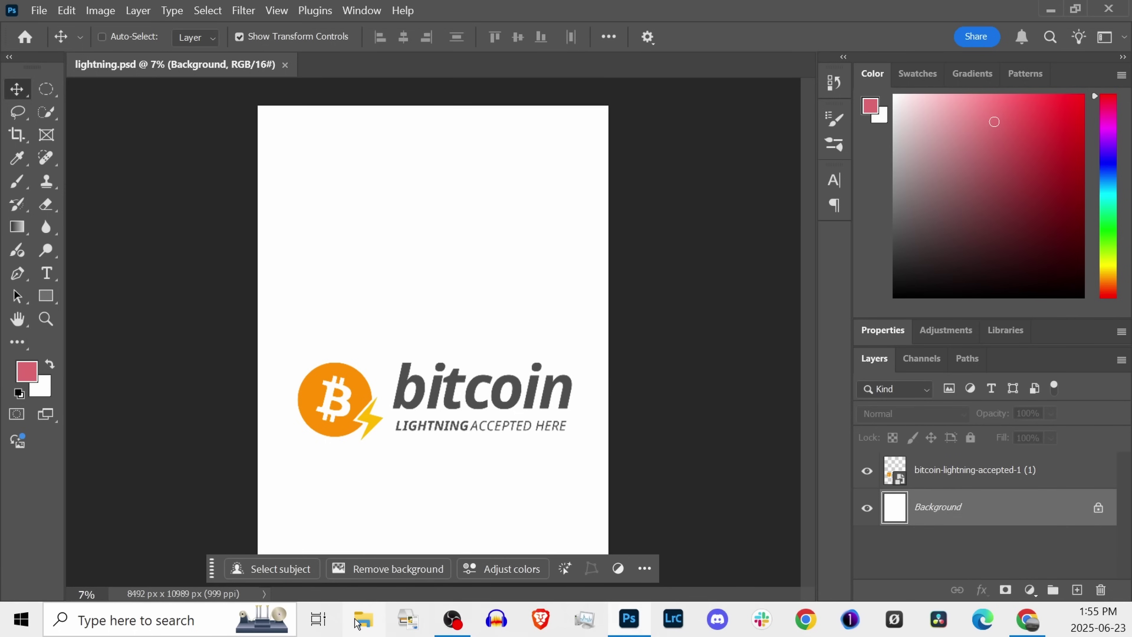
# - Drop the saved QR image from File Explorer onto the sign, scale it to 46%, and confirm placement
pyautogui.click(361, 622)
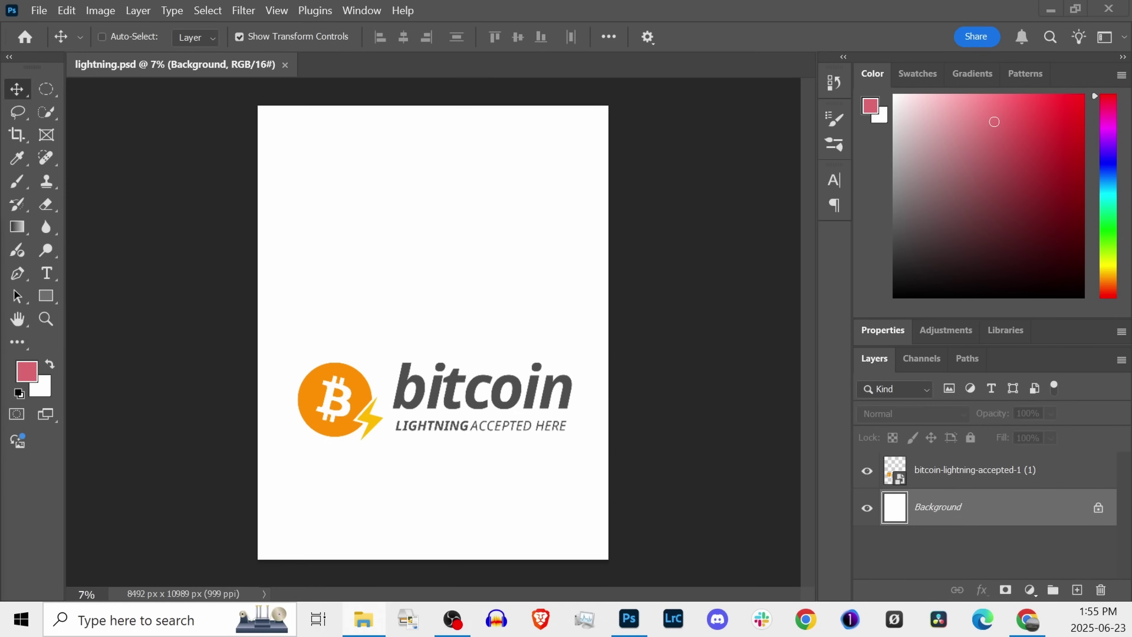
pyautogui.moveTo(629, 619); pyautogui.dragTo(439, 278)
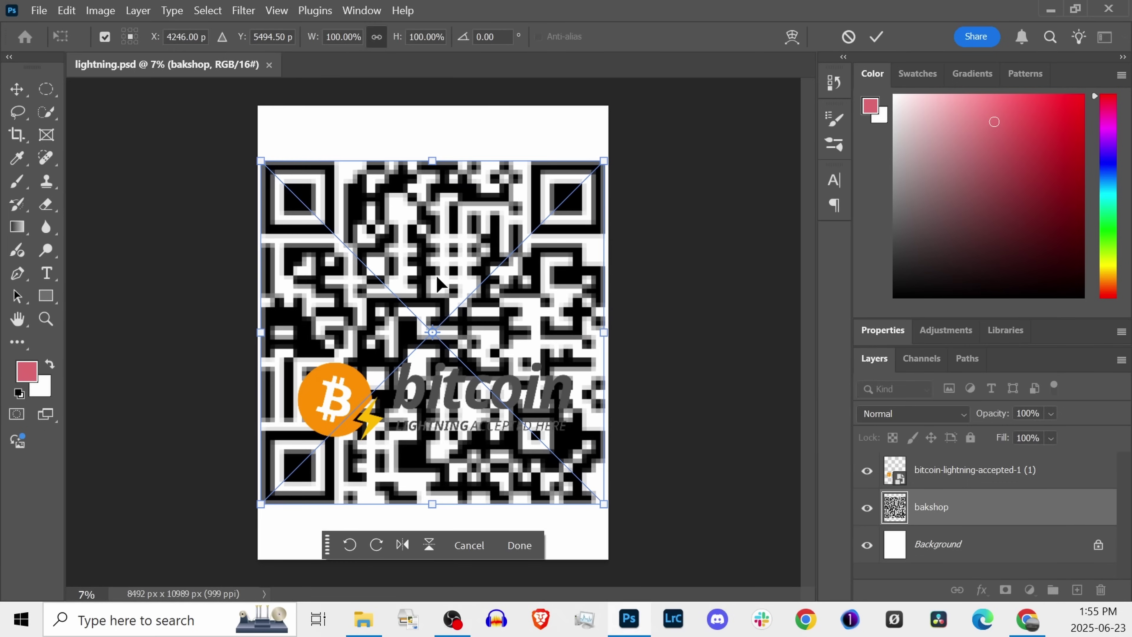
pyautogui.moveTo(605, 332); pyautogui.dragTo(480, 268)
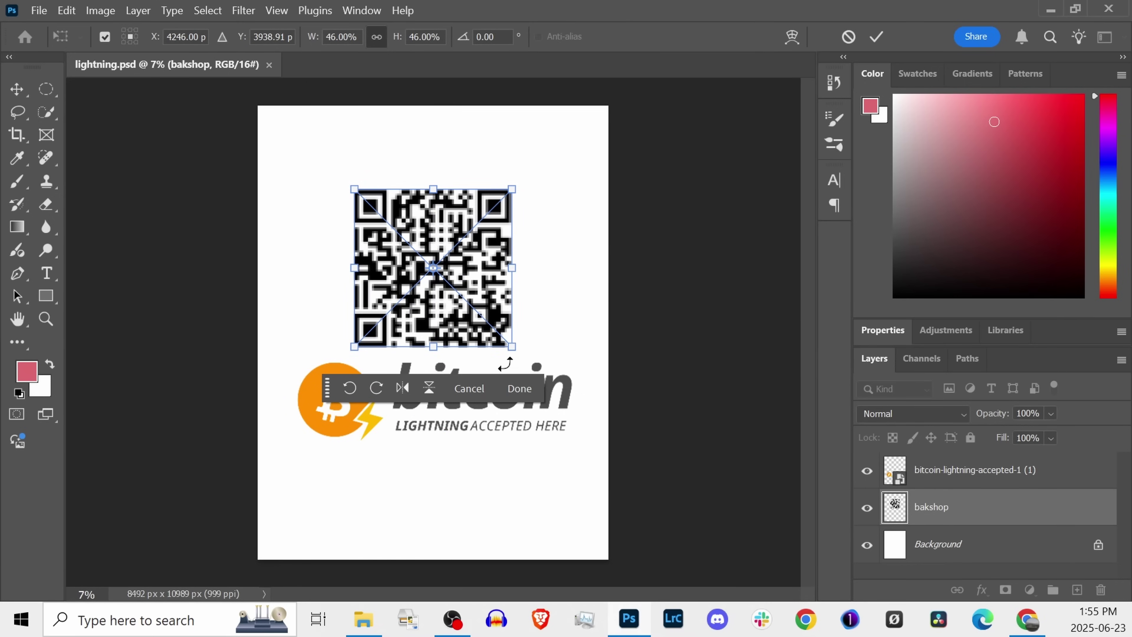
pyautogui.click(519, 387)
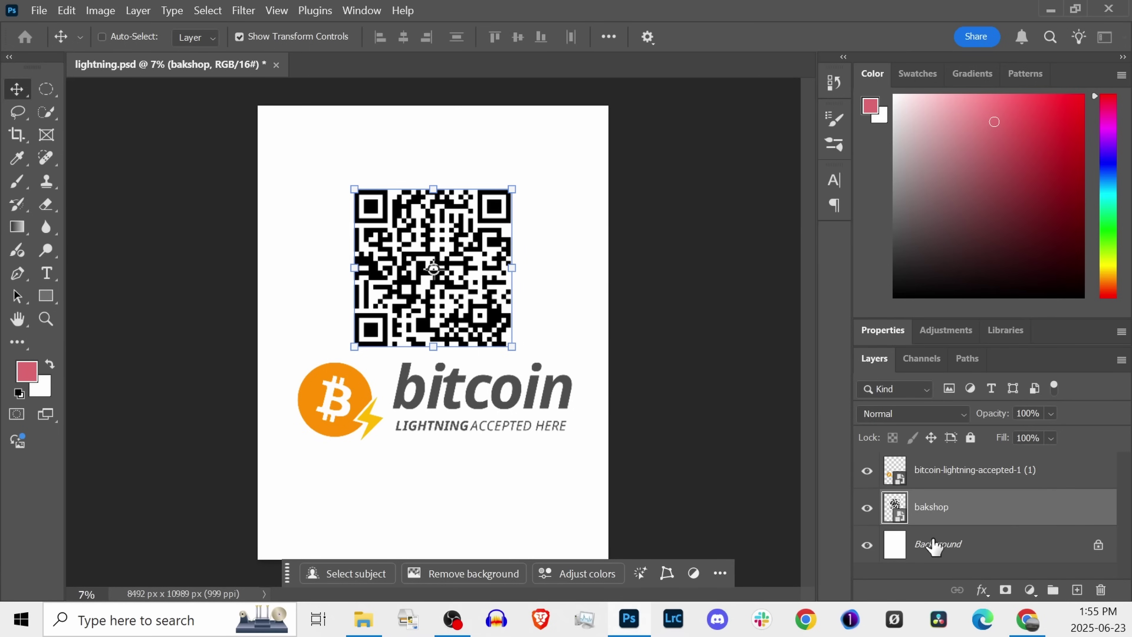
pyautogui.click(933, 543)
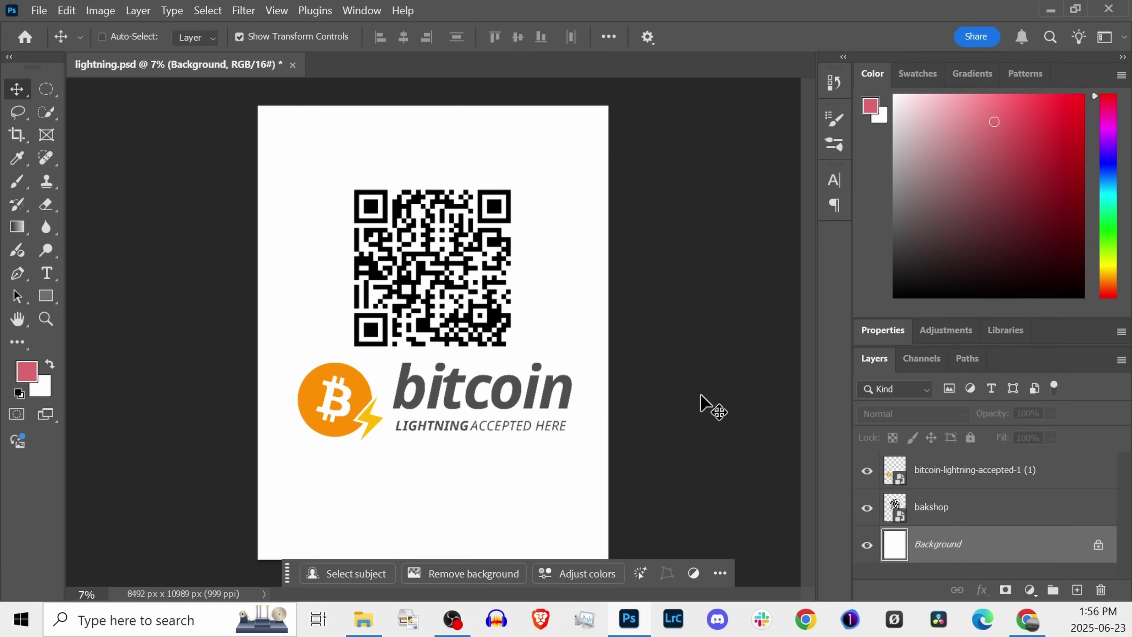
pyautogui.keyDown('ctrl'); pyautogui.click(481, 276); pyautogui.keyUp('ctrl')
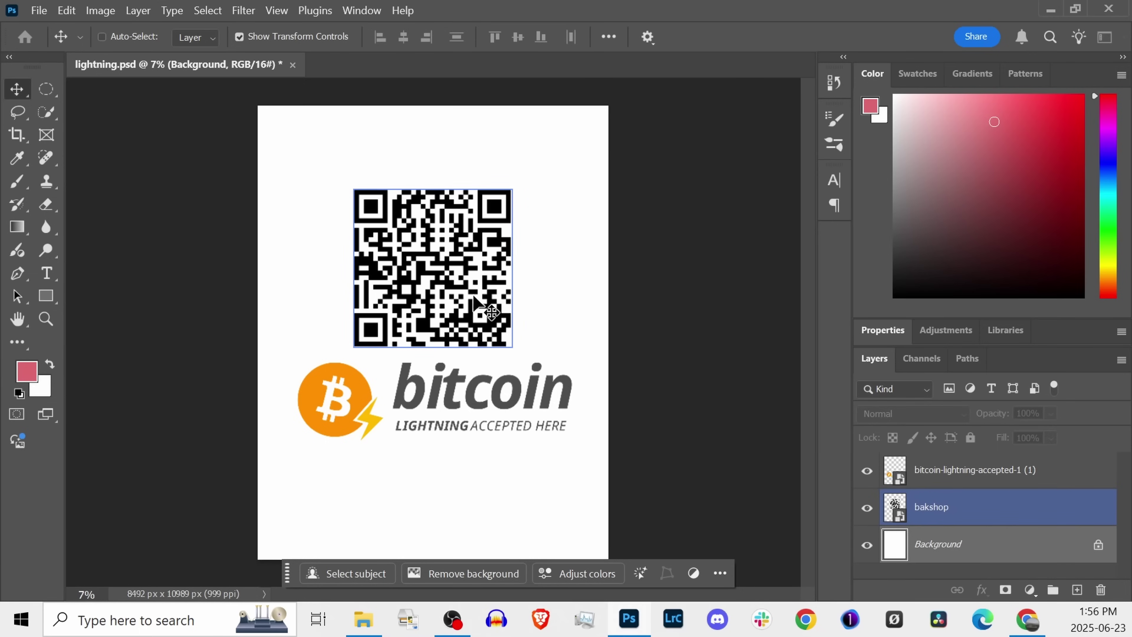
pyautogui.keyDown('ctrl'); pyautogui.click(655, 372); pyautogui.keyUp('ctrl')
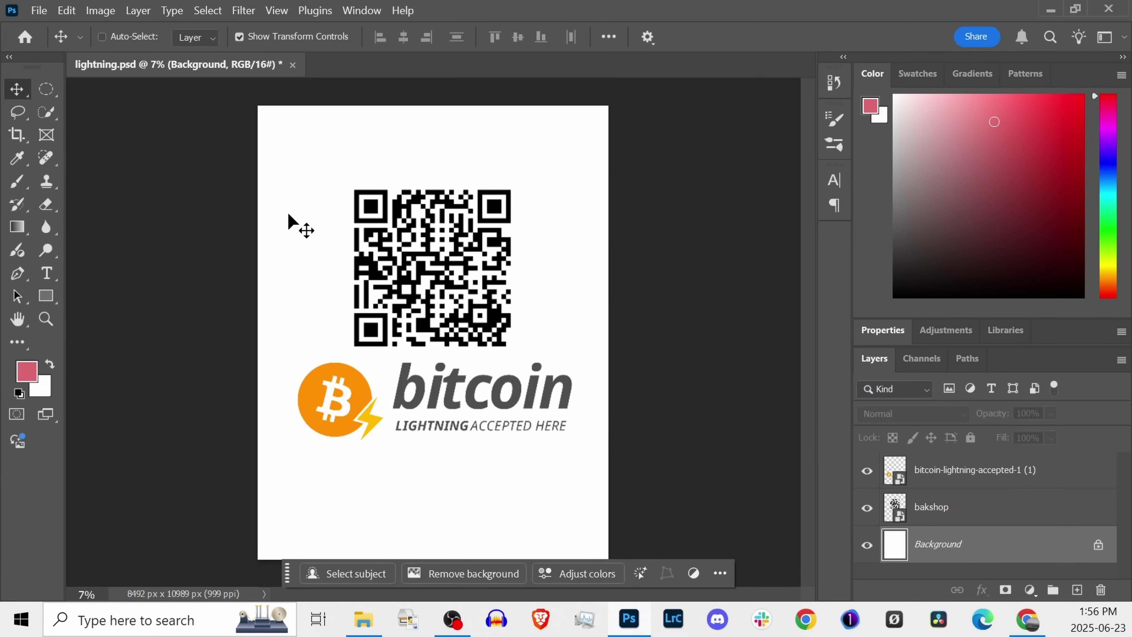
pyautogui.keyDown('ctrl'); pyautogui.click(553, 428); pyautogui.keyUp('ctrl')
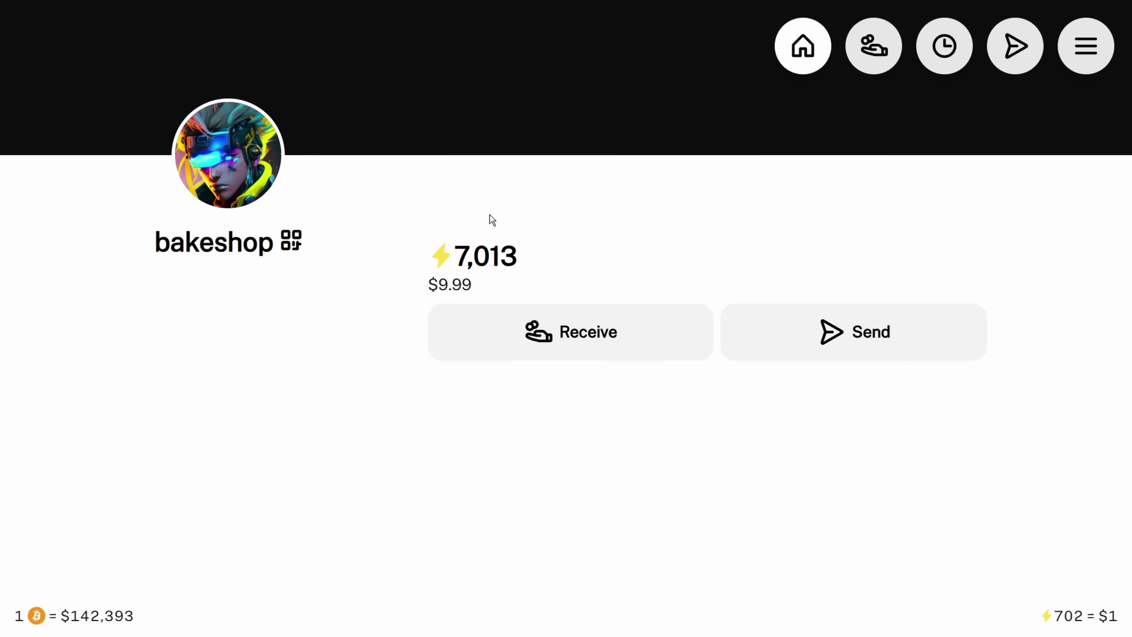
# - Show bakeshop's addresses, copy the public URL coinos.io/bakeshop, and exit full screen with F11
pyautogui.click(294, 245)
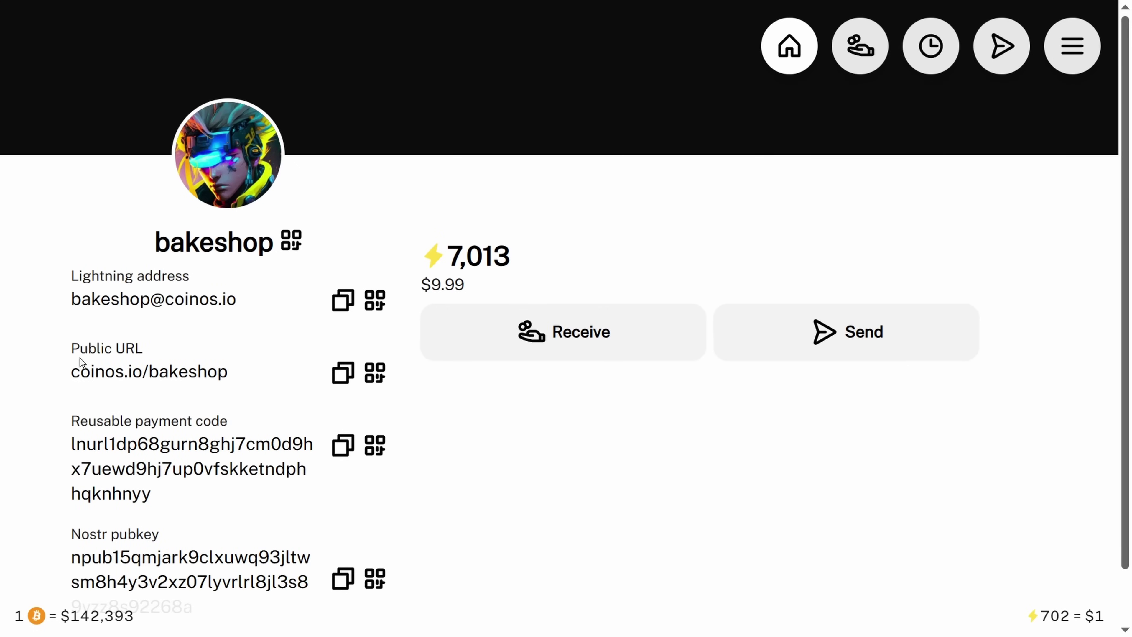
pyautogui.moveTo(74, 347); pyautogui.dragTo(125, 376)
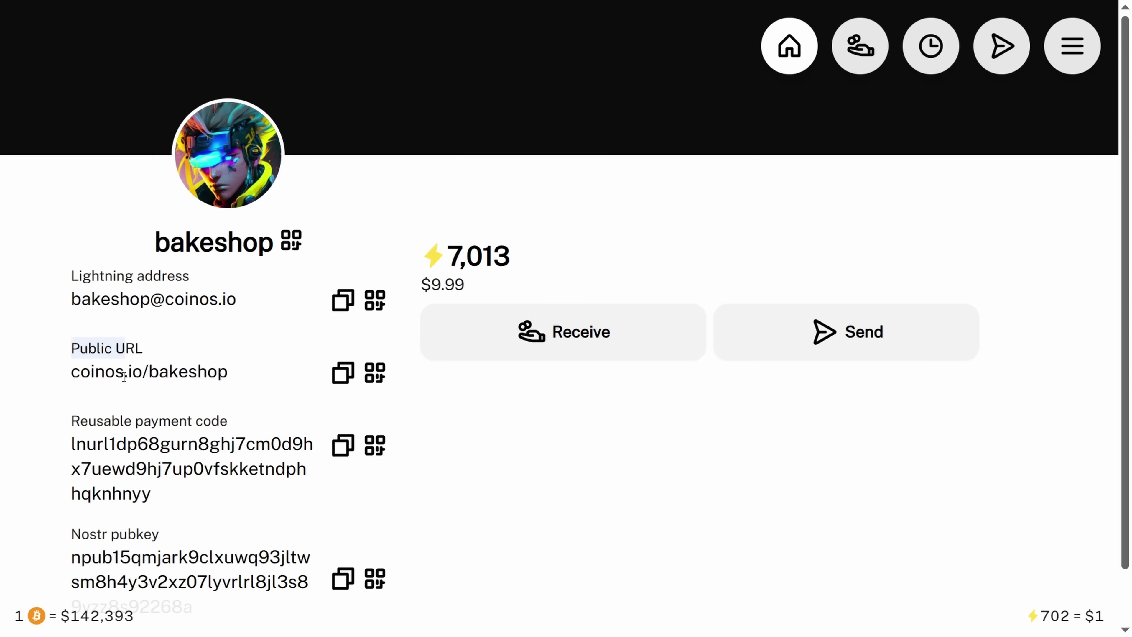
pyautogui.click(89, 377)
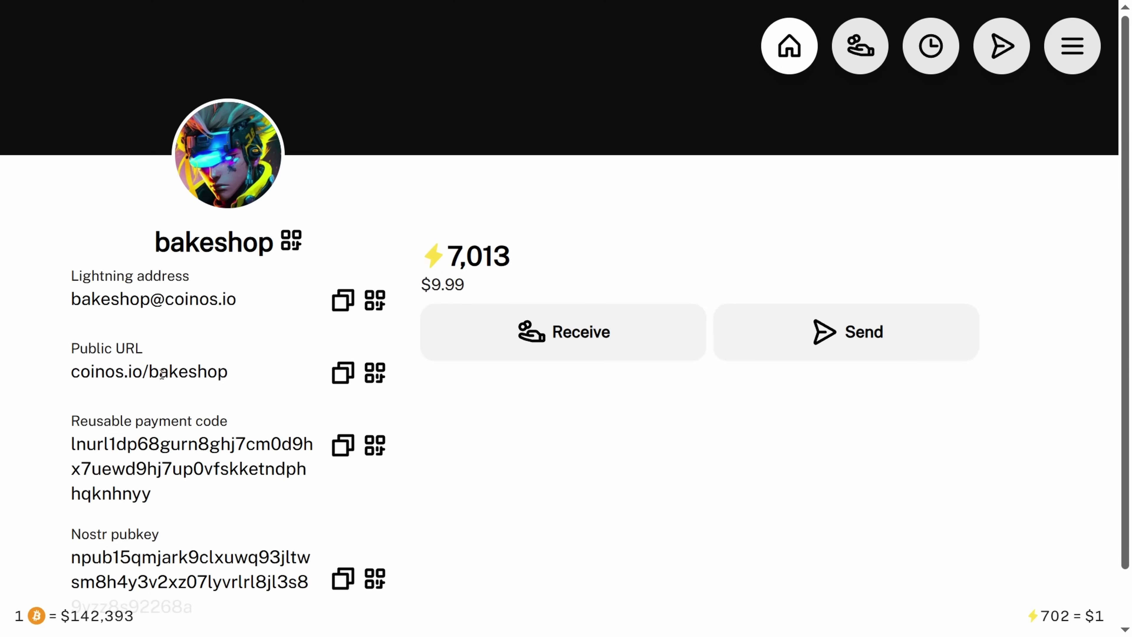
pyautogui.click(340, 380)
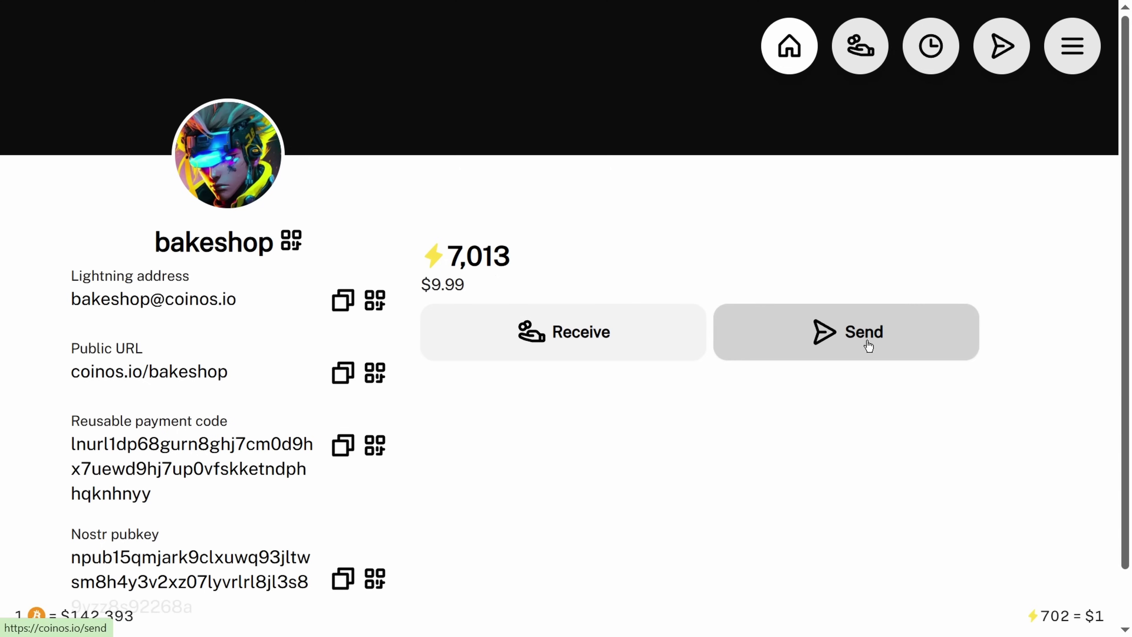
pyautogui.press('F11')
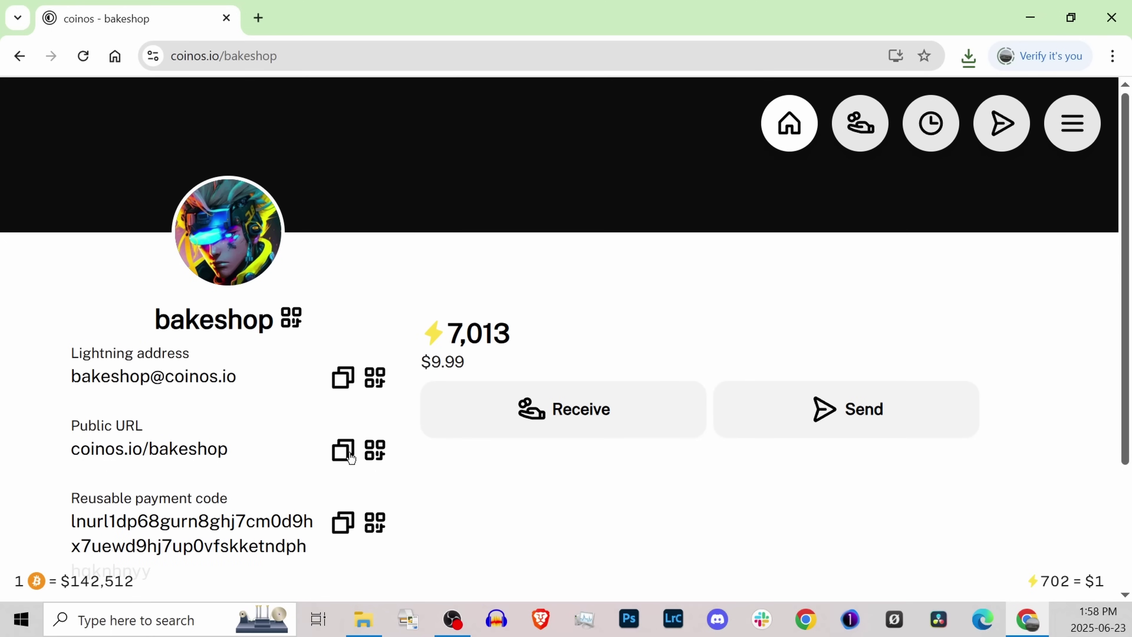
# - Copy the public URL again and sign out of the bakeshop wallet
pyautogui.click(350, 453)
pyautogui.click(1070, 130)
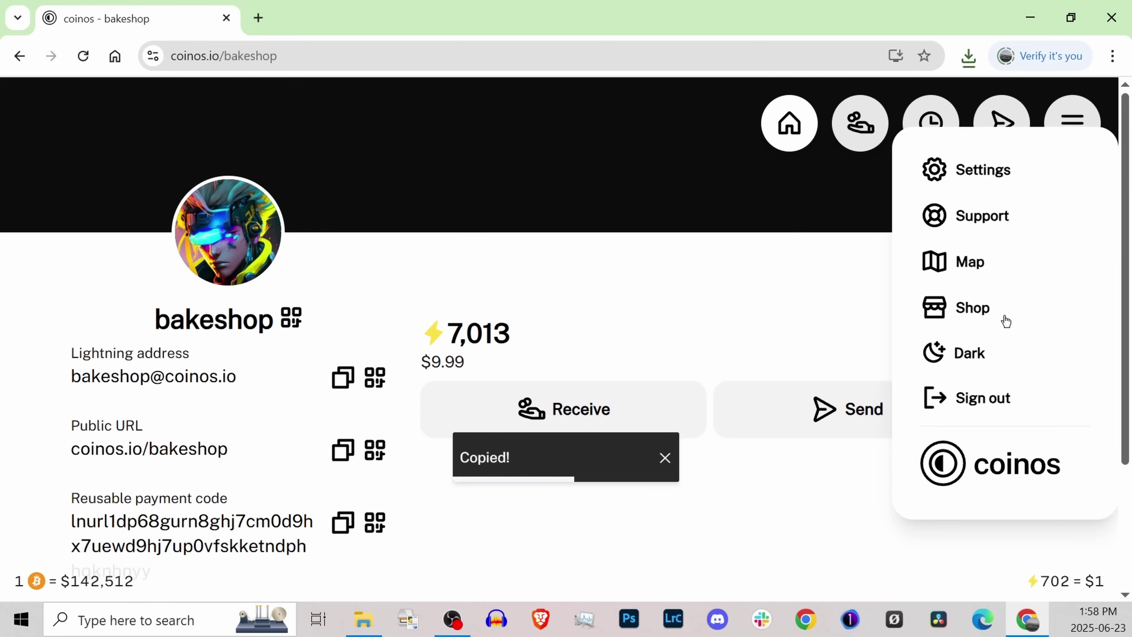
pyautogui.click(1001, 398)
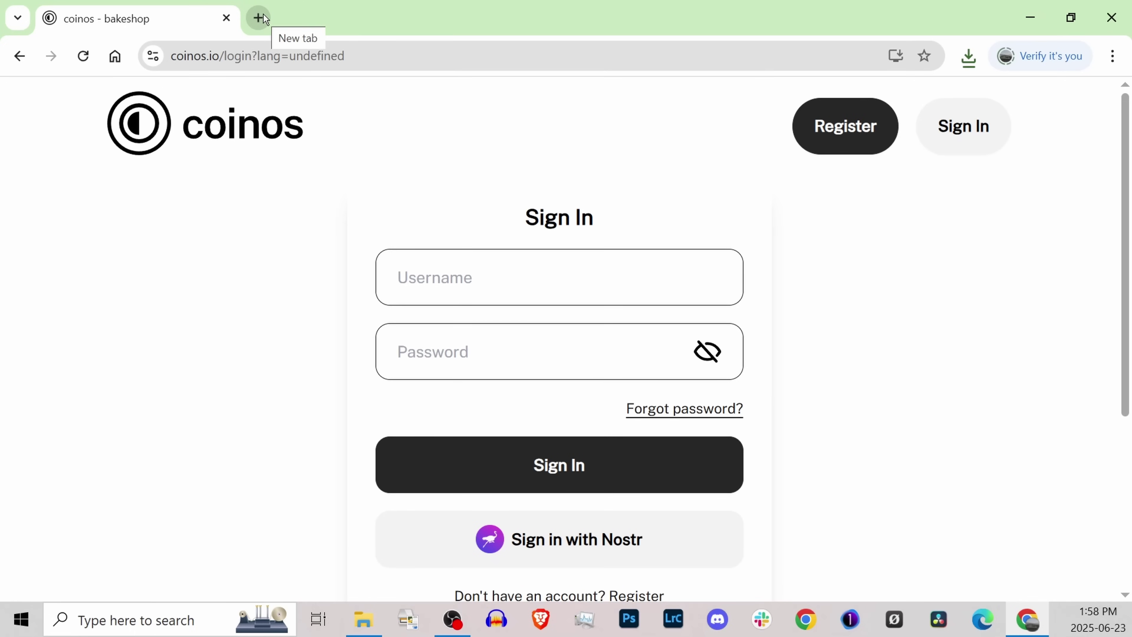
# - Paste coinos.io/bakeshop into the address bar and load the public page
pyautogui.click(271, 58)
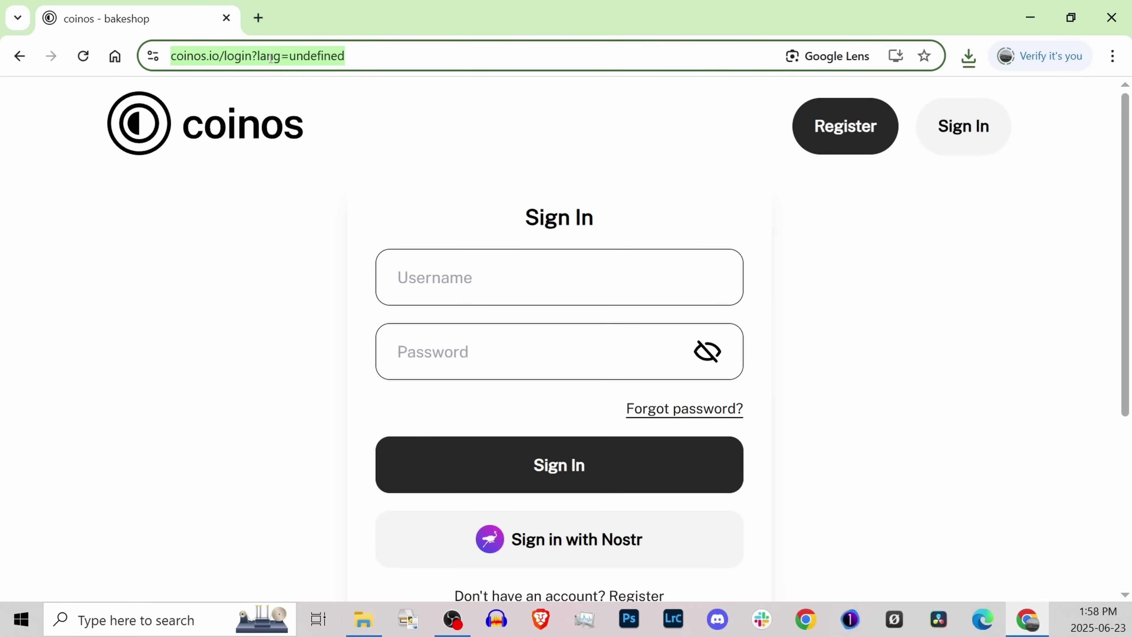
pyautogui.hotkey('ctrl', 'v')
pyautogui.press('Return')
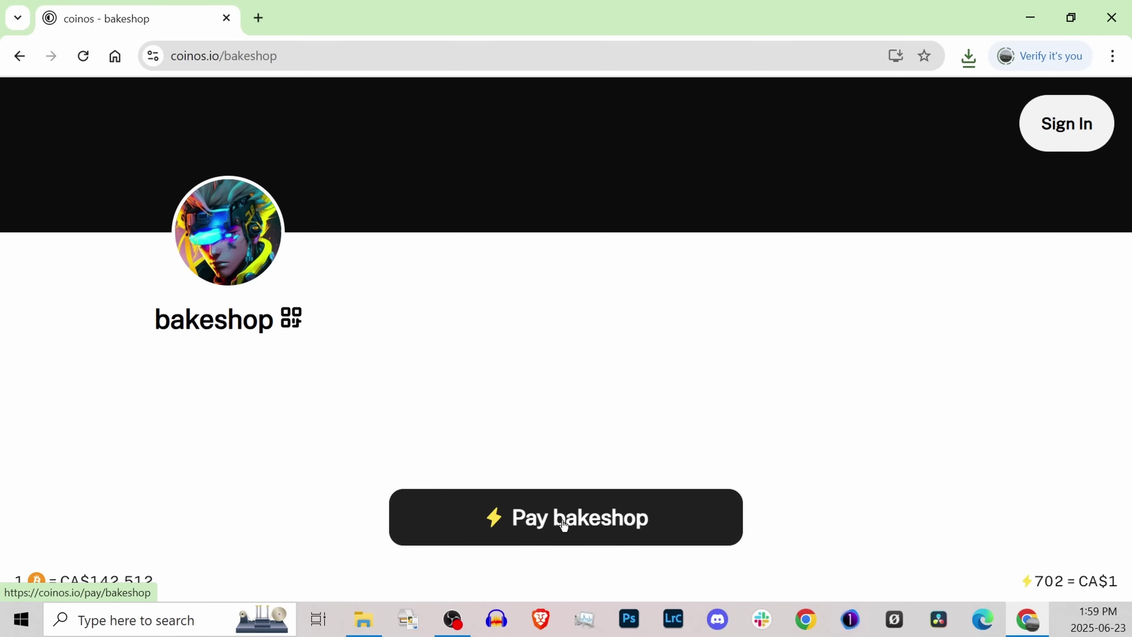
# - Enter $10 on the Pay bakeshop keypad and create the 7,017-sat CA$10.00 invoice
pyautogui.click(551, 524)
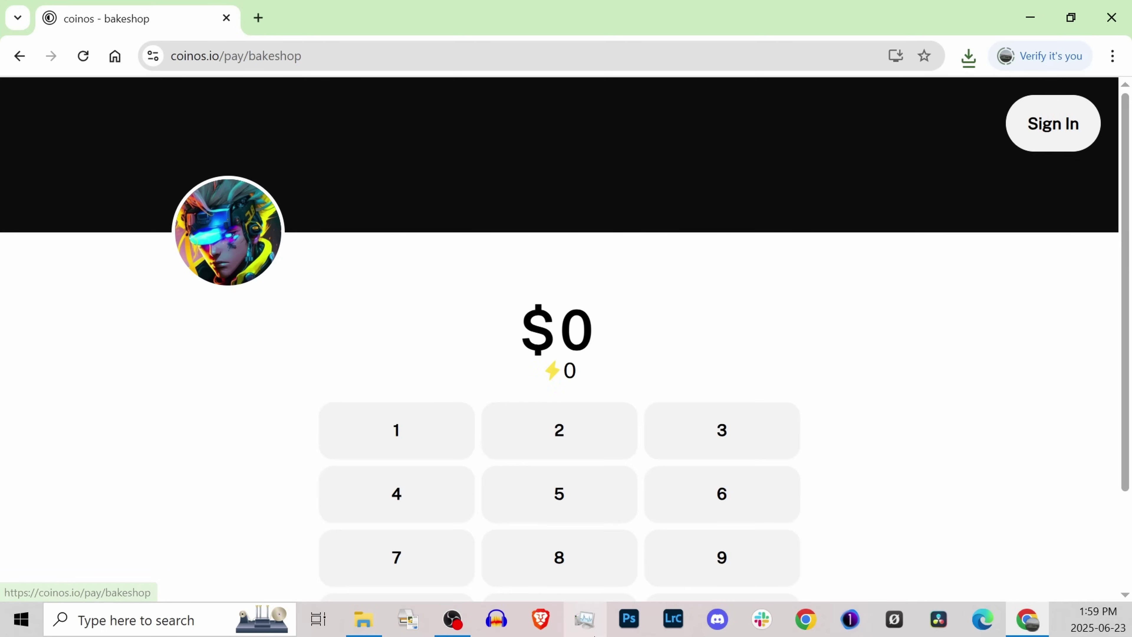
pyautogui.scroll(-3, 781, 424)
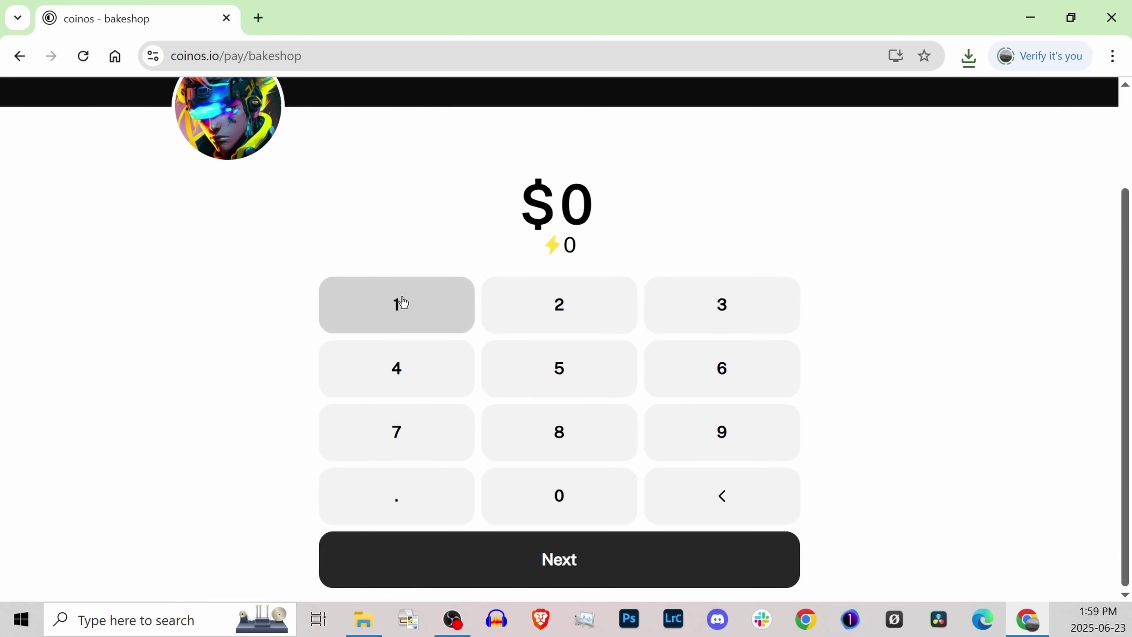
pyautogui.click(400, 308)
pyautogui.click(558, 506)
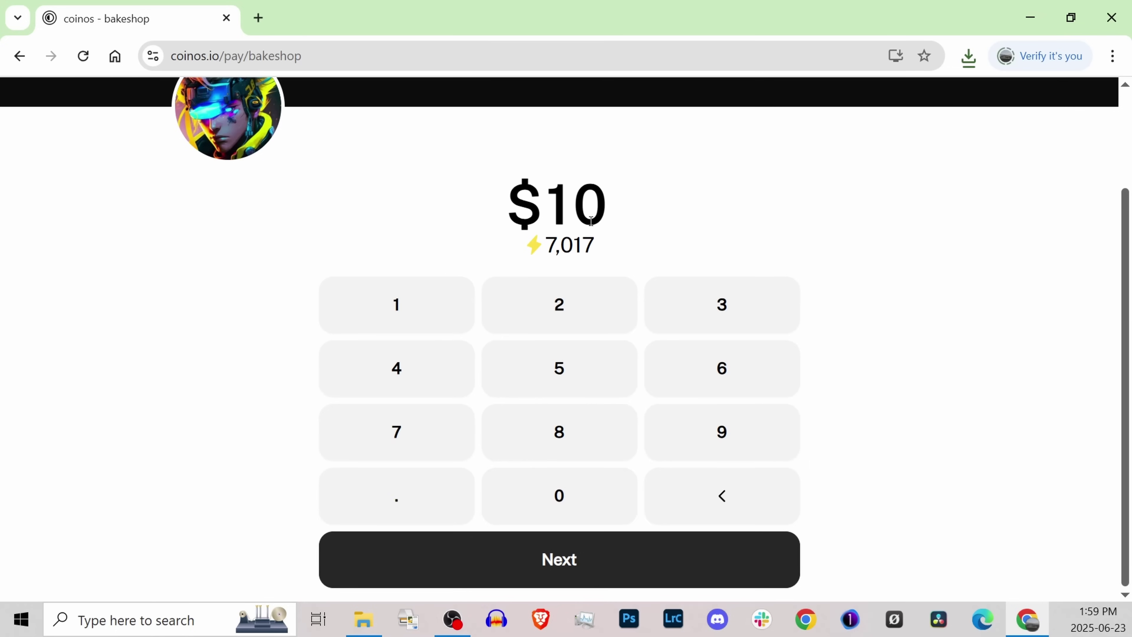
pyautogui.click(567, 561)
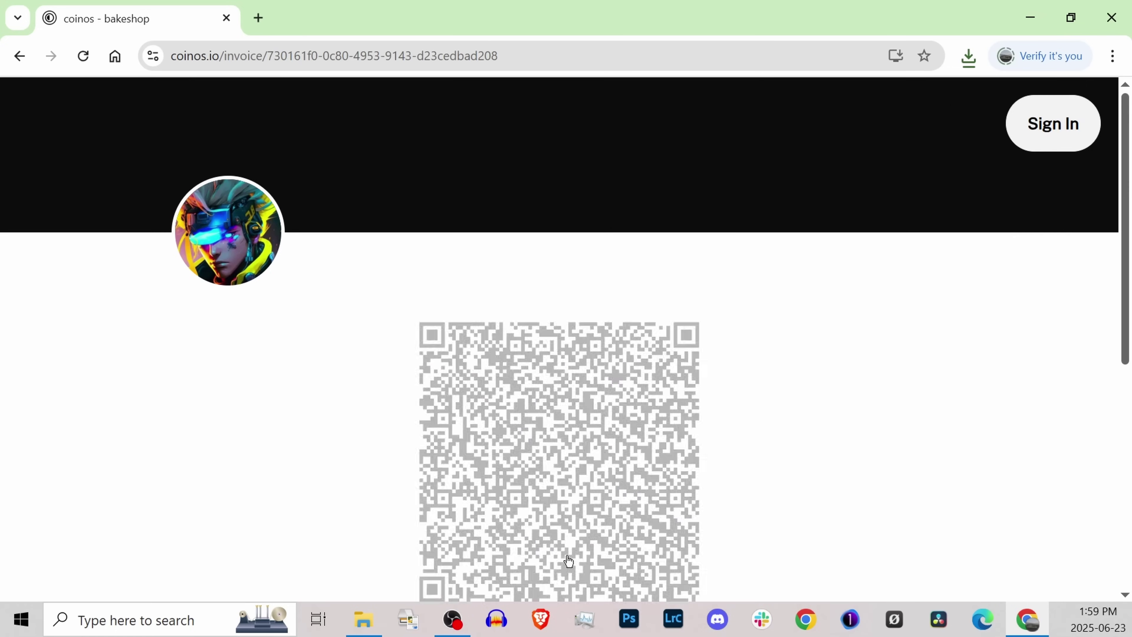
pyautogui.scroll(-5, 580, 402)
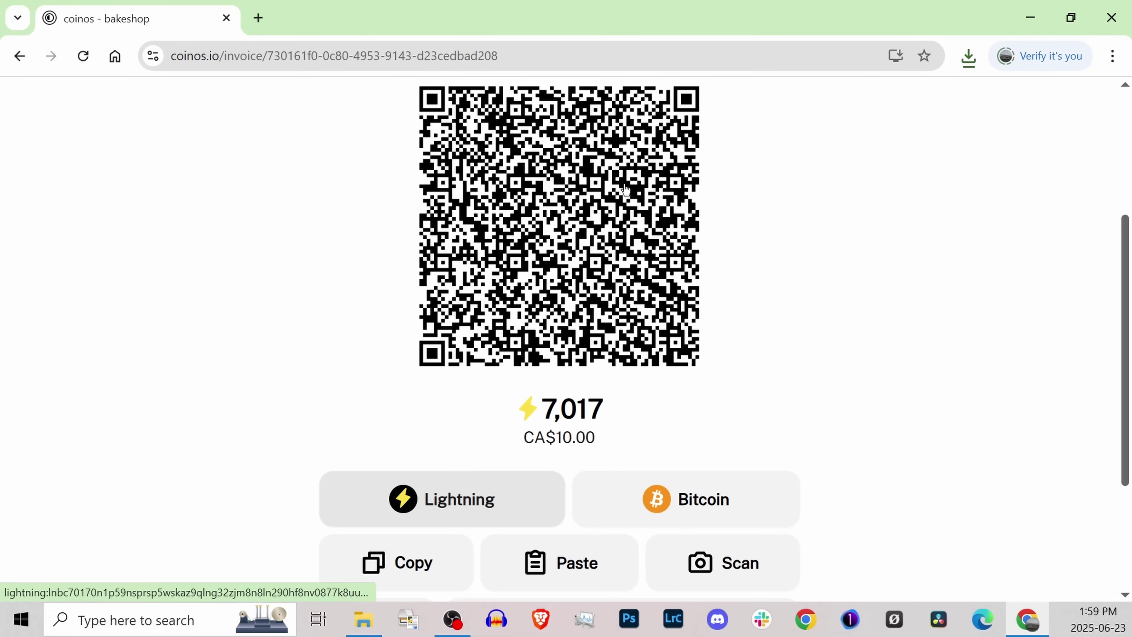
pyautogui.scroll(-3, 633, 423)
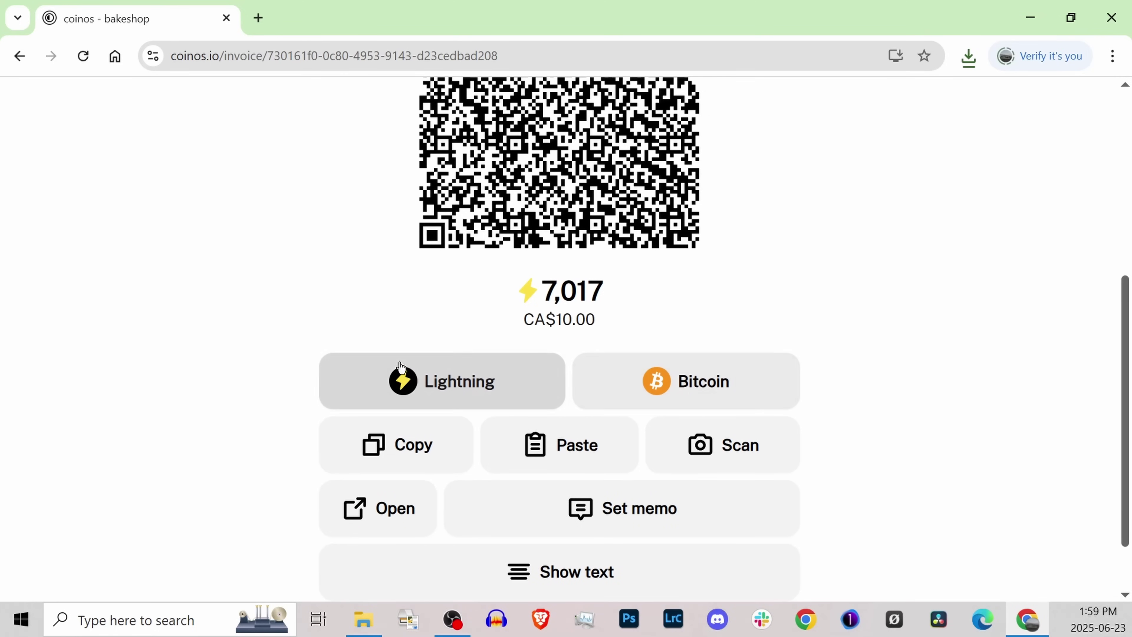
pyautogui.scroll(-2, 571, 544)
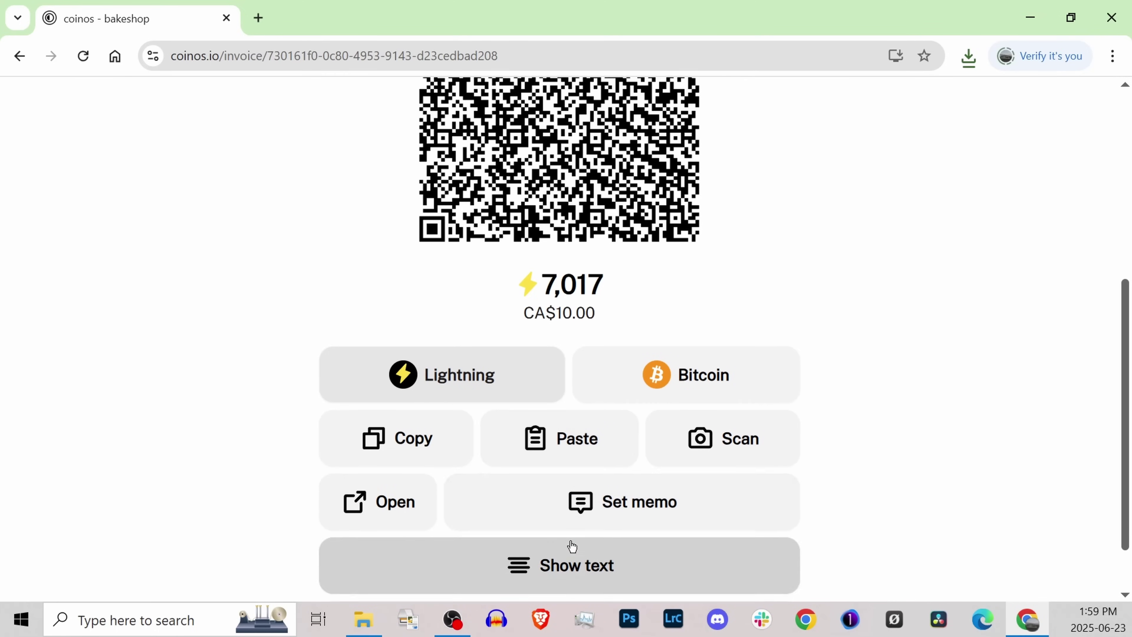
pyautogui.scroll(6, 445, 201)
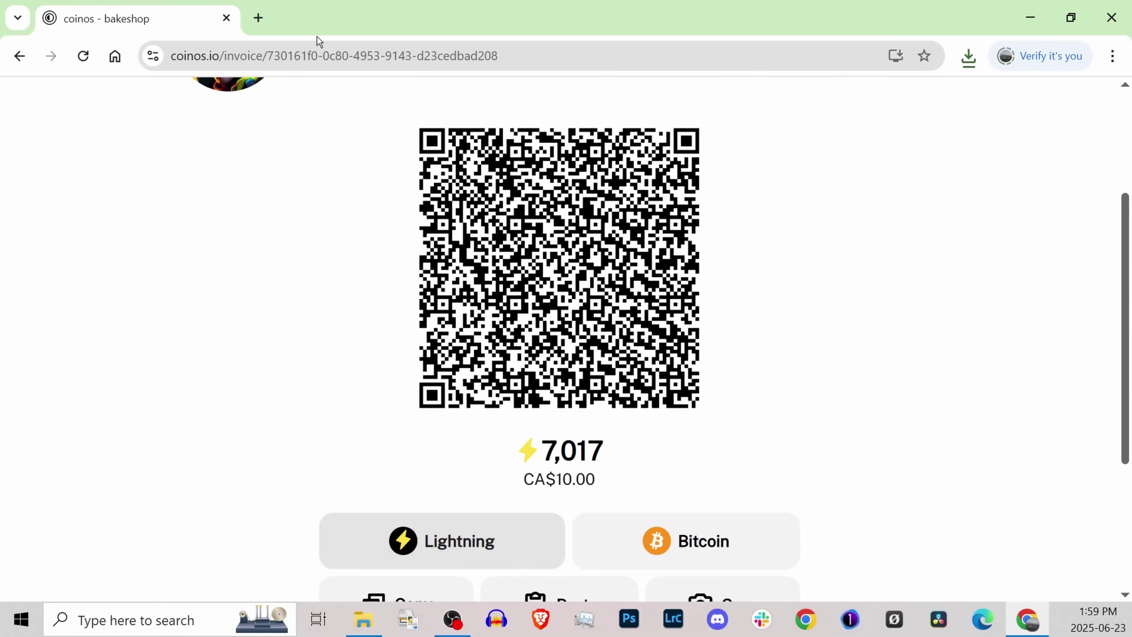
pyautogui.scroll(3, 339, 154)
pyautogui.scroll(2, 843, 402)
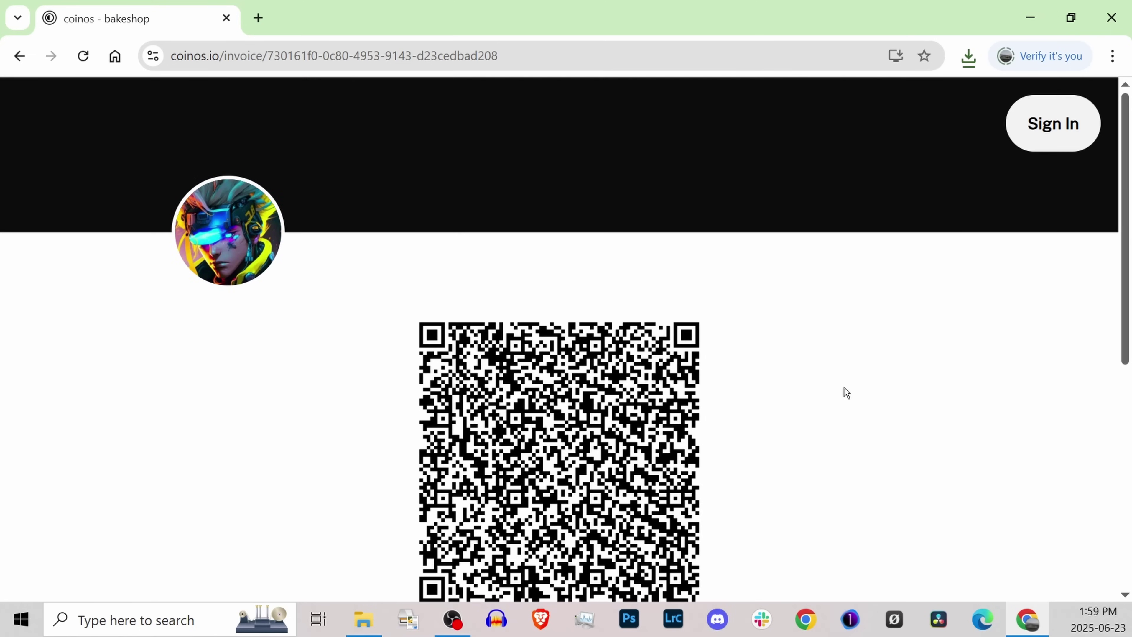
pyautogui.scroll(-3, 660, 210)
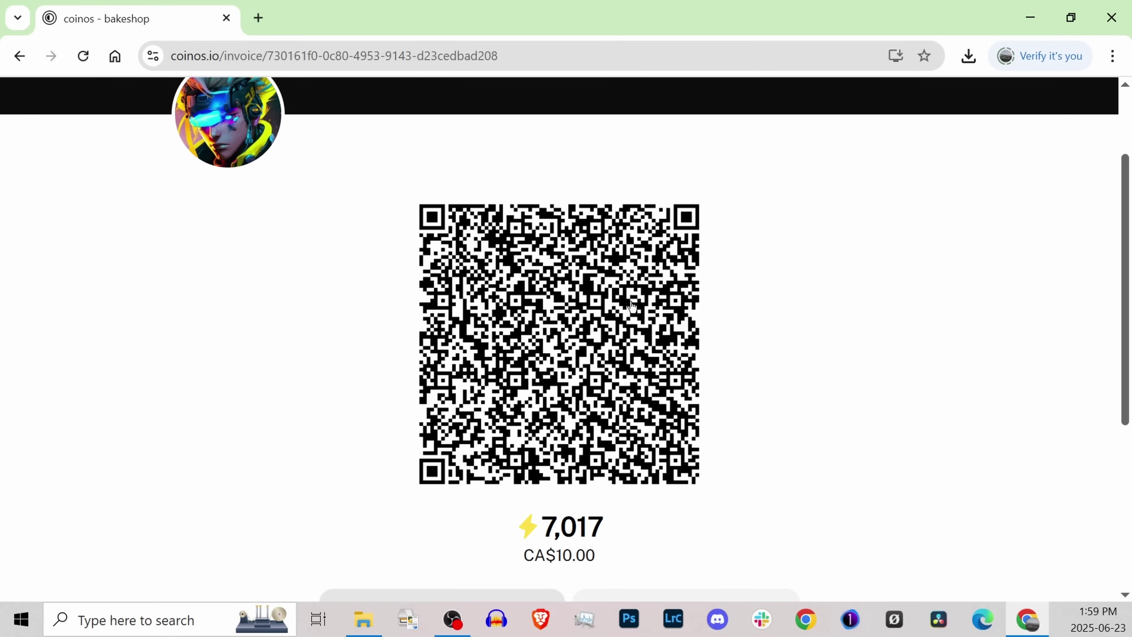